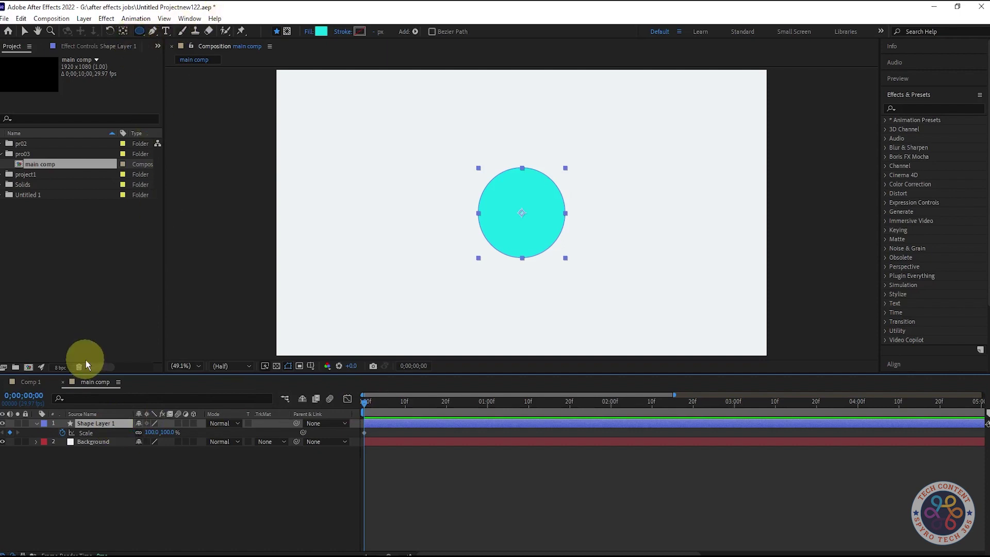
- Reveal the keyframed properties of Shape Layer 1 and move its anchor point horizontally outside the circle, to its right
key("u")
key("u")
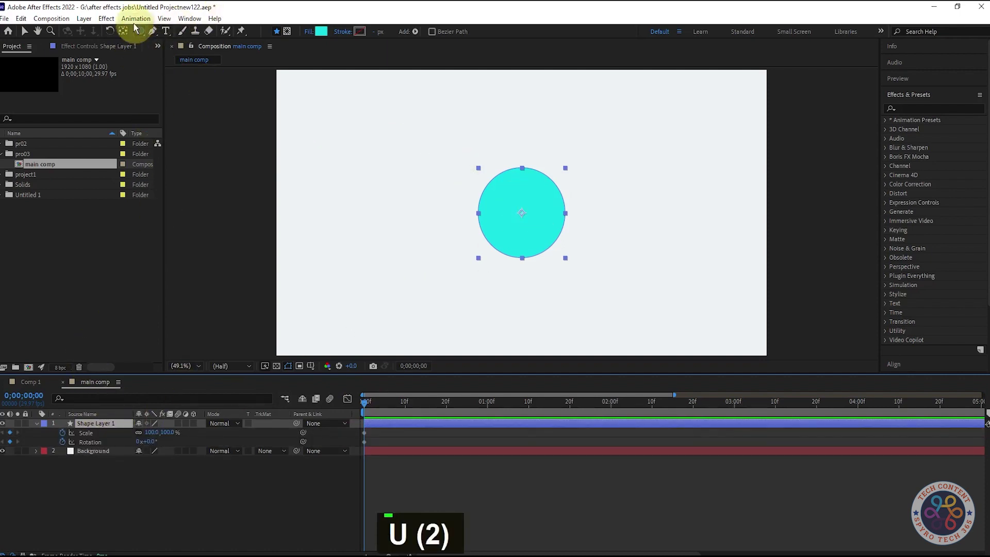
left_click(123, 31)
left_click_drag(522, 213, 543, 213)
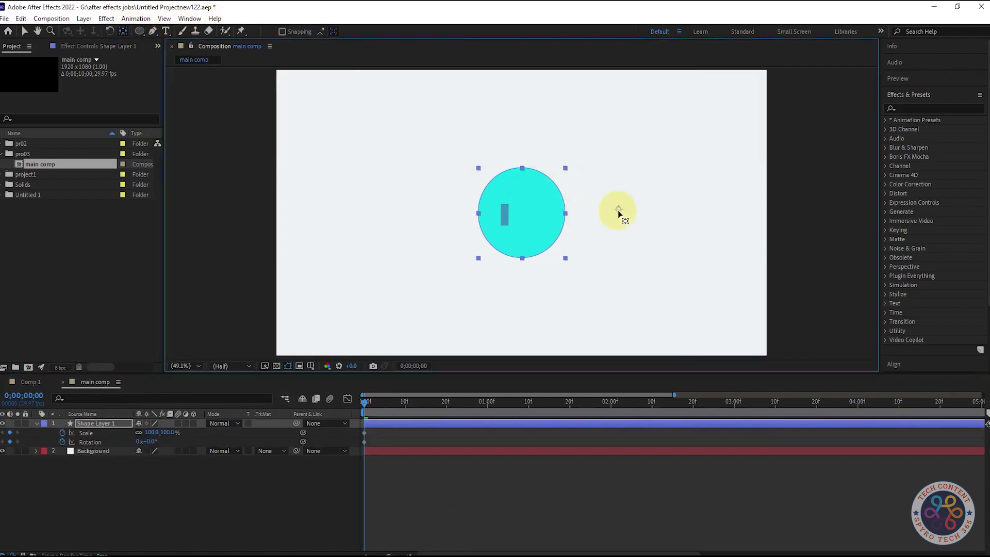
key("shift")
left_click_drag(635, 212, 646, 213)
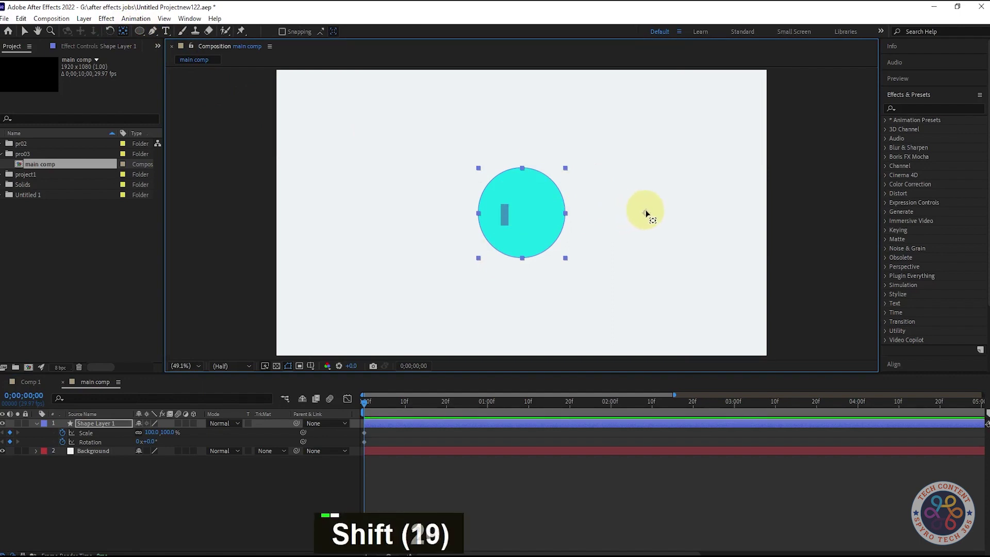
- Bring the anchor point closer to the circle's right edge, testing the orbit with trial rotations
left_click_drag(150, 442, 194, 453)
key("ctrl")
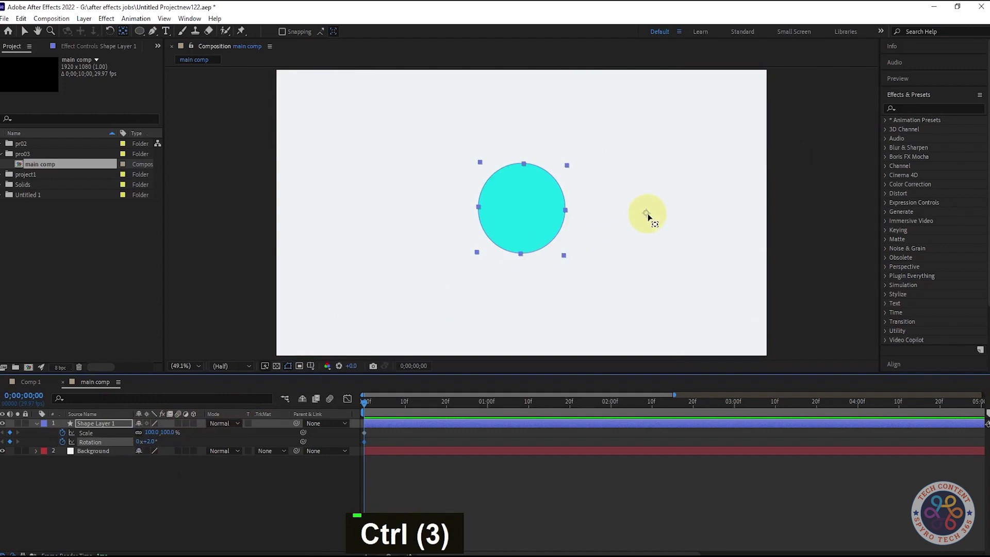
left_click_drag(648, 213, 619, 210)
key("shift")
left_click_drag(150, 440, 205, 431)
key("ctrl+z")
left_click(618, 213)
- Try another rotation of the circle, undo it, and set the rotation to 0°
left_click_drag(150, 438, 247, 462)
key("ctrl+z")
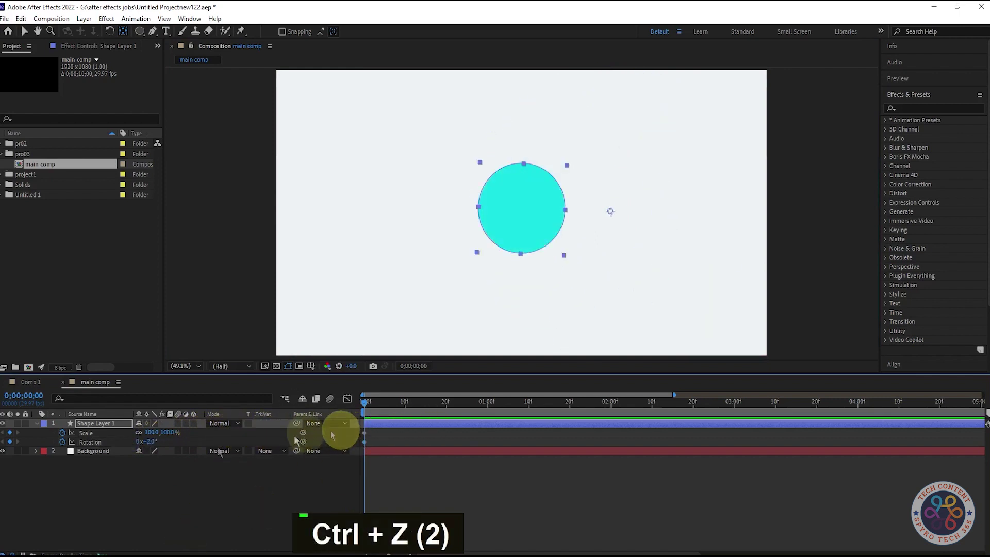
left_click(155, 441)
type("0")
left_click(199, 485)
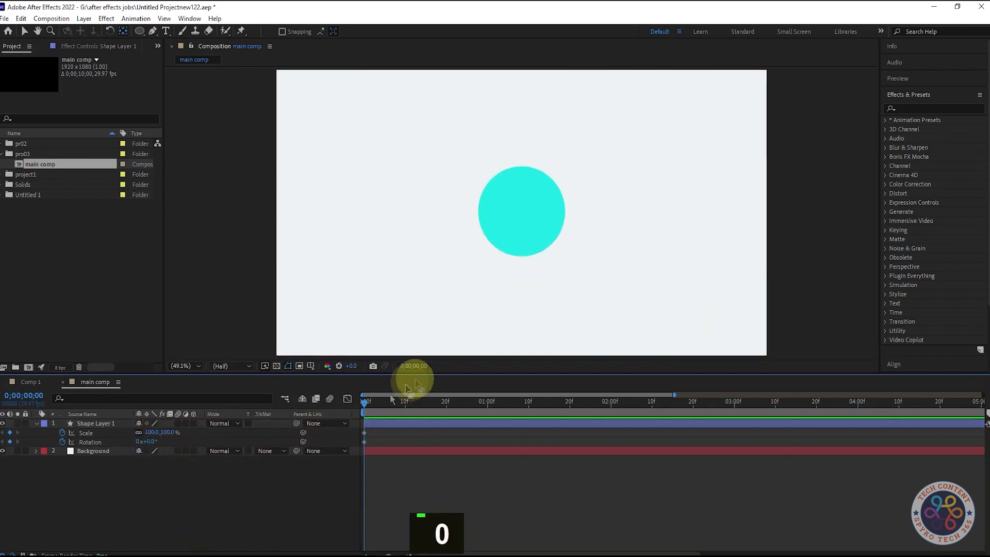
- Set the circle's scale to 50% at 0;00;00;20
left_click(371, 403)
left_click_drag(367, 405, 411, 405)
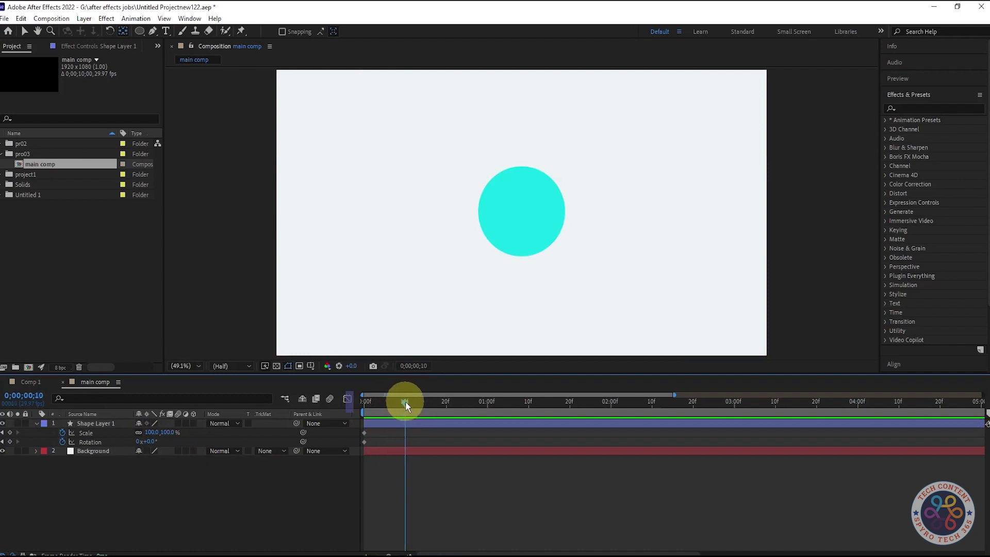
left_click_drag(448, 402, 445, 402)
left_click(153, 432)
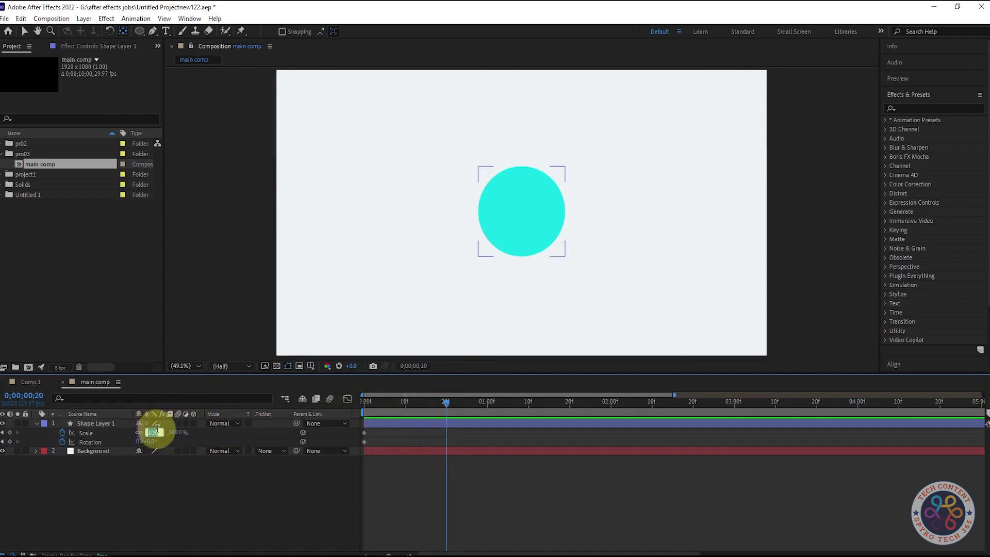
type("50")
left_click(202, 430)
- Preview the scaling from the start, and move the 50% scale keyframe to frame 15
left_click_drag(447, 404, 364, 403)
key("space")
key("space")
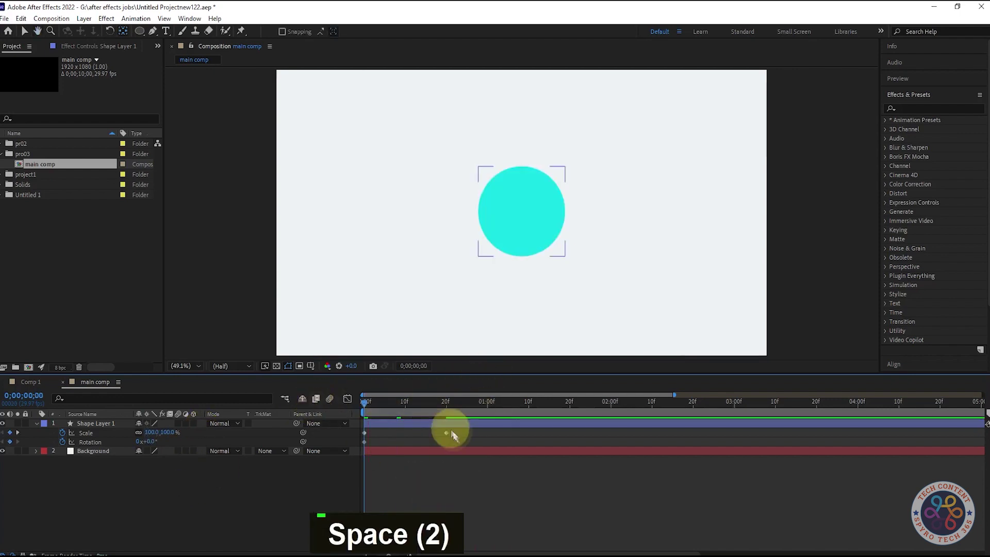
left_click(445, 433)
left_click_drag(407, 433, 487, 401)
left_click(428, 407)
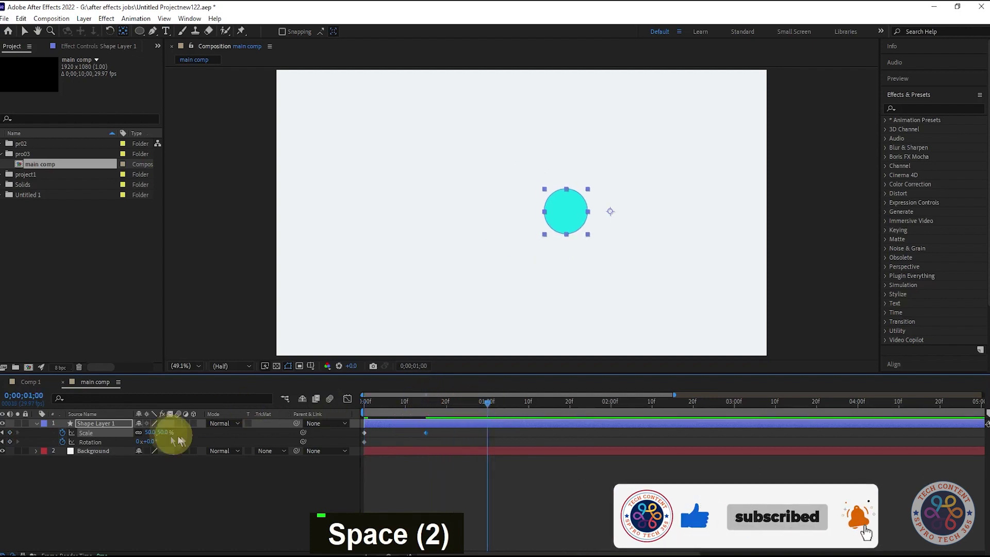
- Set the circle's scale to 100% at 0;00;01;00
type("100")
left_click(209, 513)
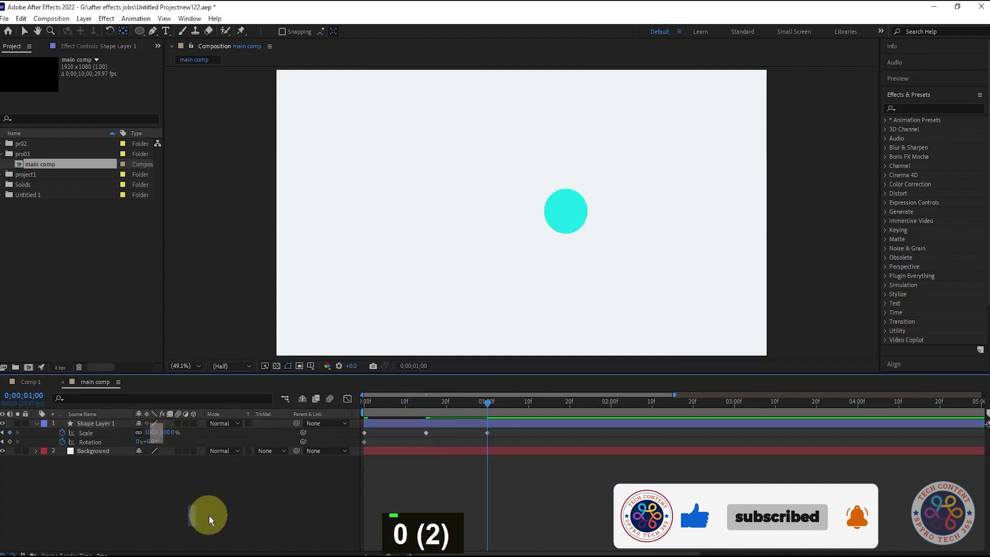
left_click(154, 433)
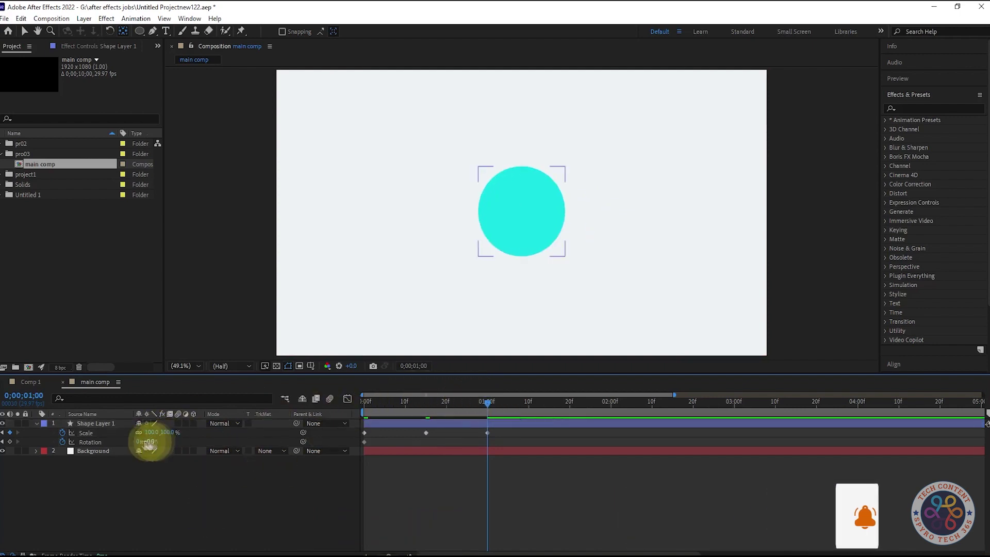
- Set the circle's rotation to one full revolution at 0;00;01;00
left_click(138, 441)
type("1")
left_click(172, 484)
mouse_move(494, 403)
left_mouse_down()
mouse_move(379, 406)
mouse_move(487, 402)
left_mouse_up()
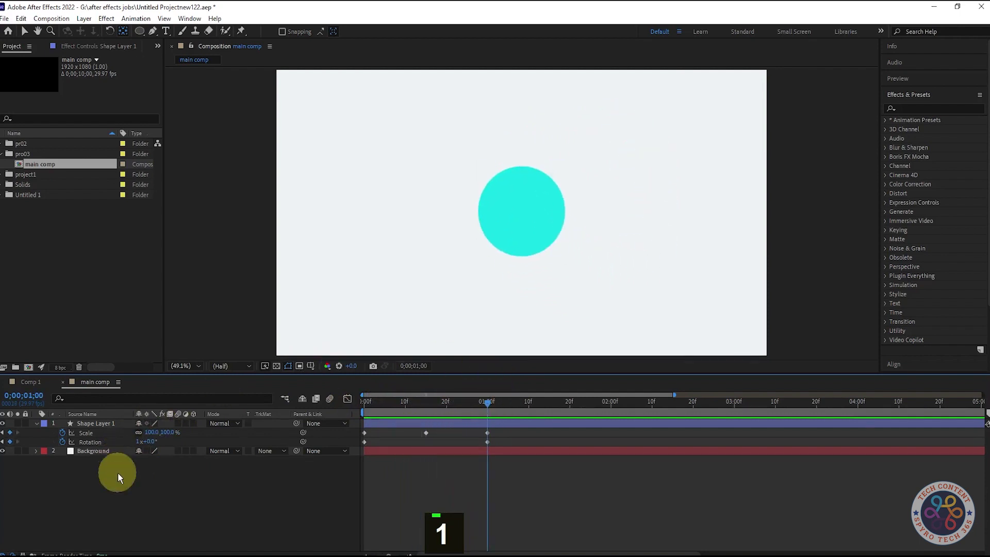
- Duplicate the animated circle layer and shift the copy to start about 4 frames after the original
left_click(107, 423)
key("ctrl+d")
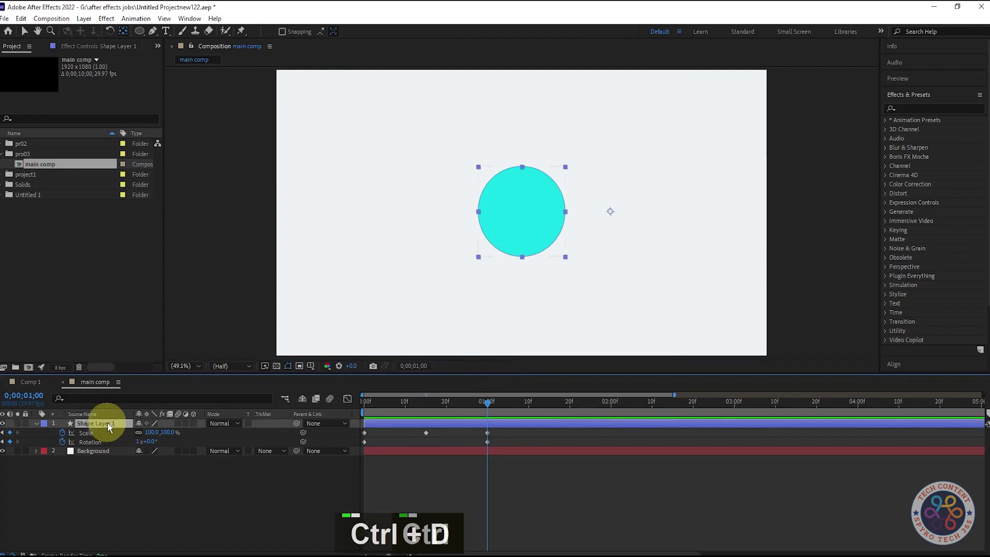
left_click(36, 432)
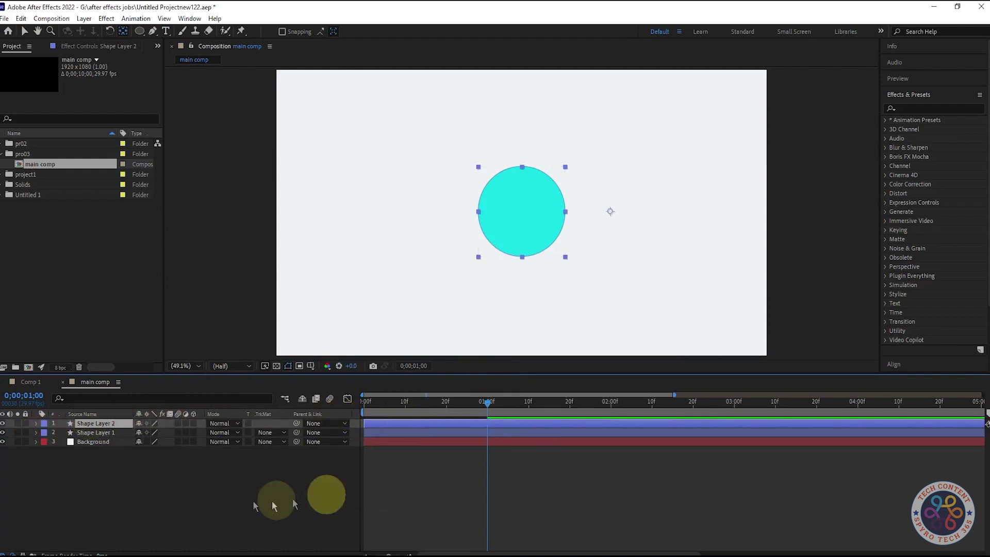
key("v")
left_click_drag(394, 424, 414, 425)
left_click_drag(485, 402, 384, 407)
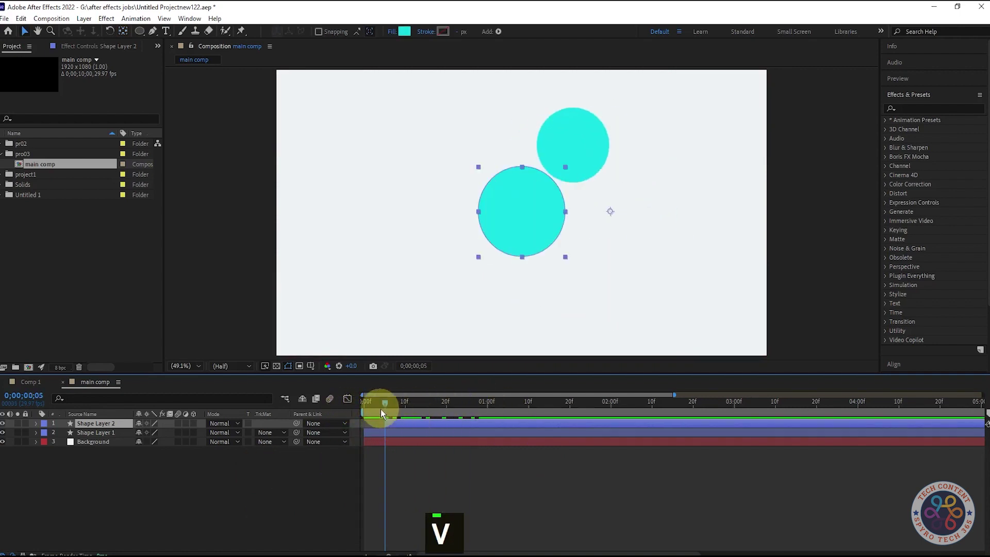
left_click_drag(382, 404, 129, 420)
- Duplicate Shape Layer 2 and stagger the copies so Shape Layer 2 starts at frame 5 and Shape Layer 3 at frame 10
key("ctrl+d")
mouse_move(394, 411)
left_mouse_down()
mouse_move(377, 406)
mouse_move(397, 403)
mouse_move(411, 423)
mouse_move(397, 400)
mouse_move(506, 404)
mouse_move(381, 402)
left_mouse_up()
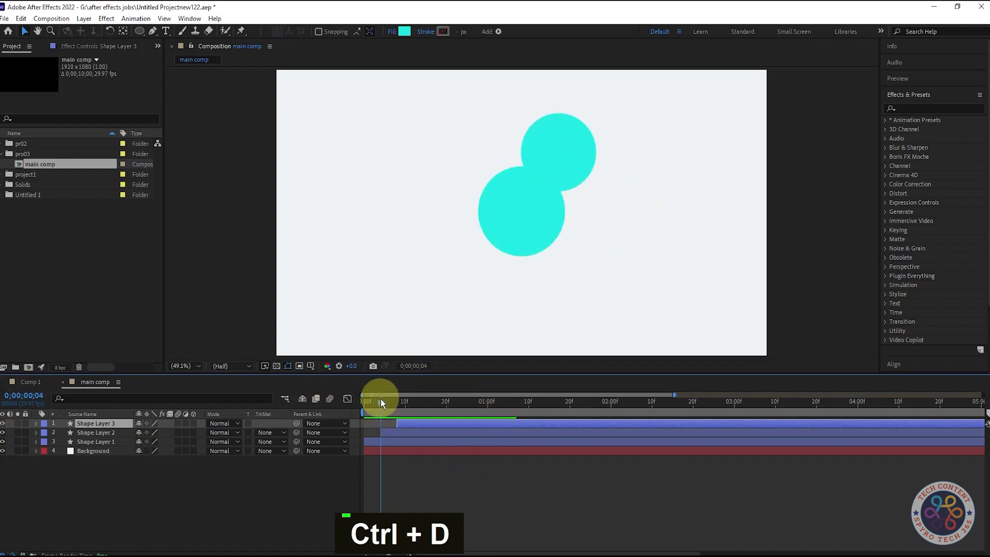
left_click(388, 433)
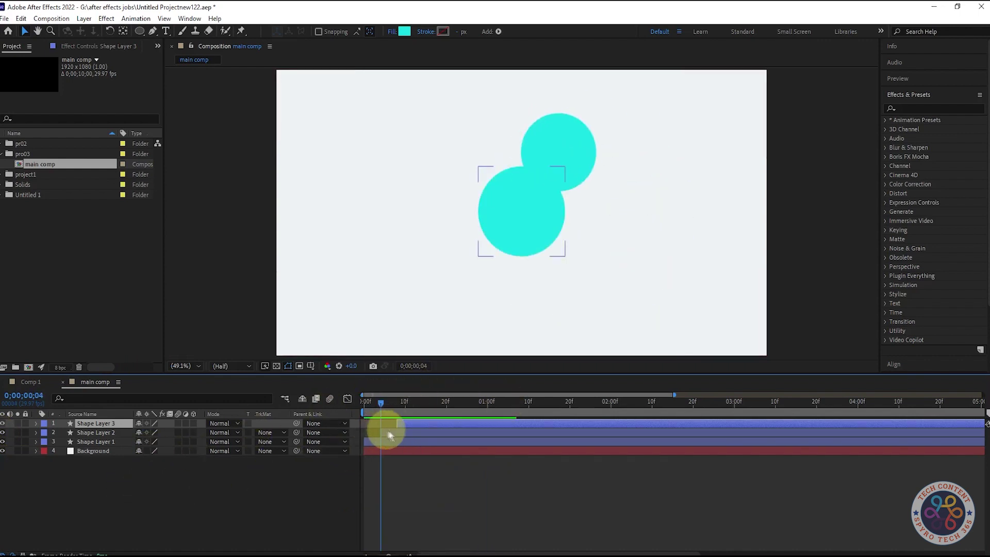
left_click_drag(387, 431, 391, 431)
left_click(419, 422)
key("ctrl+z")
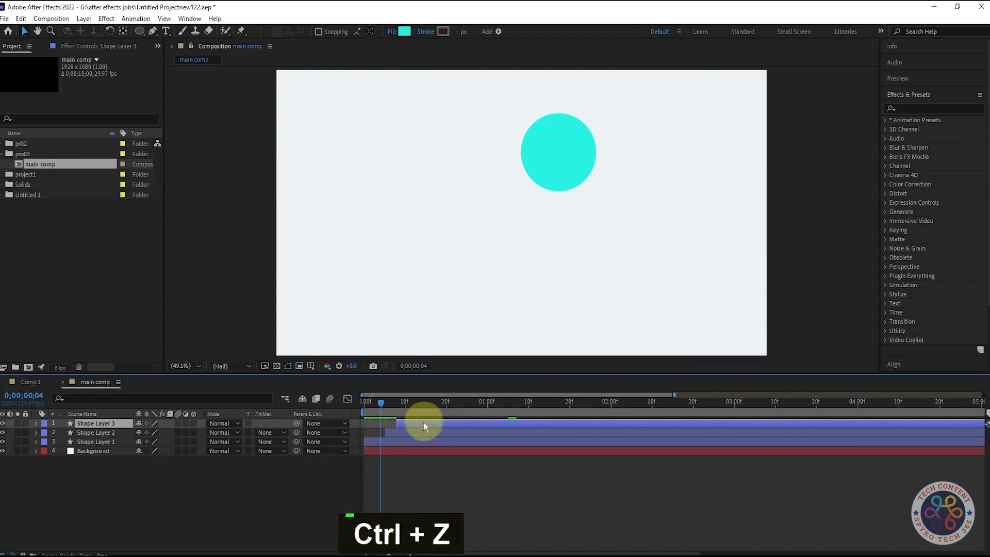
mouse_move(380, 403)
left_mouse_down()
mouse_move(502, 393)
mouse_move(389, 401)
mouse_move(401, 397)
mouse_move(410, 411)
mouse_move(448, 404)
mouse_move(369, 413)
mouse_move(546, 405)
mouse_move(363, 405)
left_mouse_up()
- Pre-compose the three shape layers into a new composition named "main comp1"
left_click(69, 512)
left_click(98, 423)
left_click(98, 441, "shift")
right_click(98, 442)
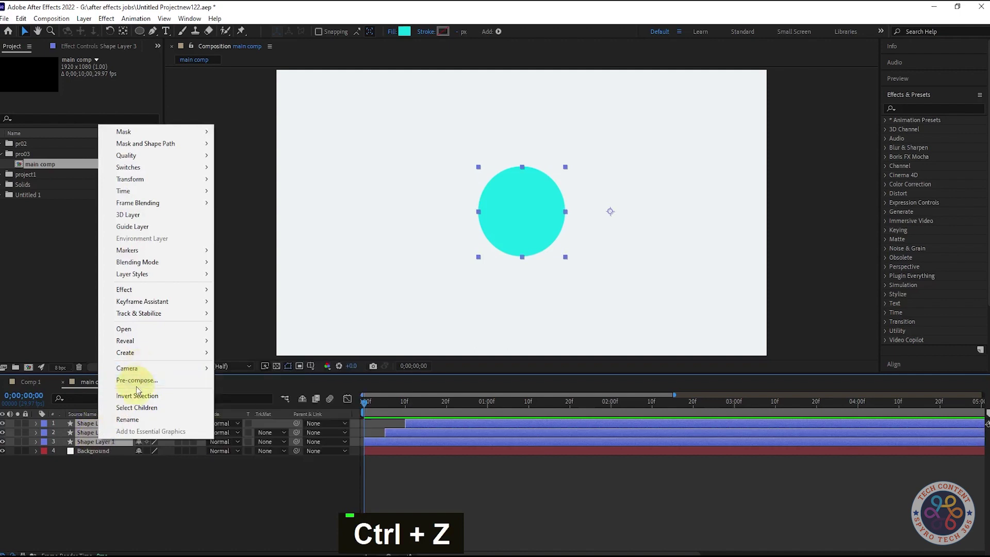
left_click(136, 380)
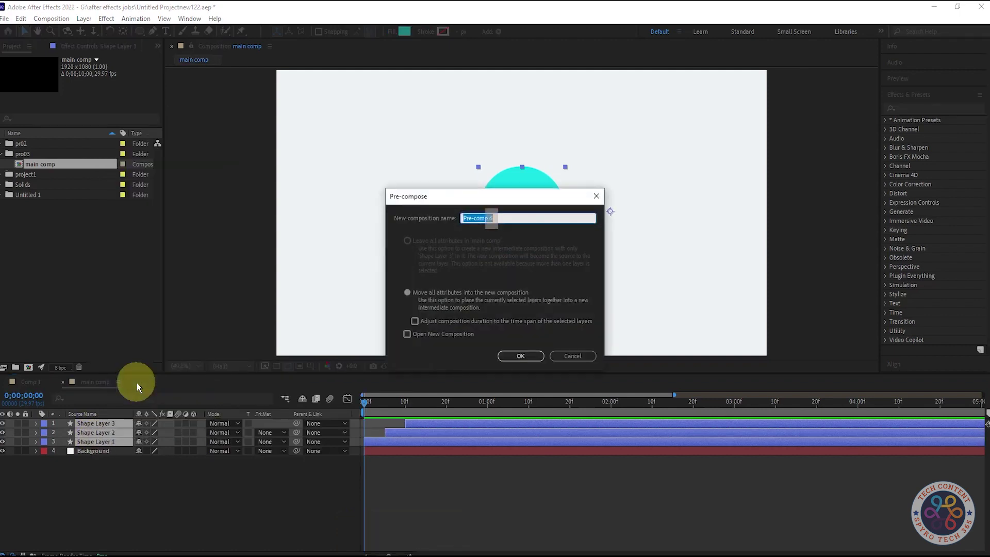
type("main comp1")
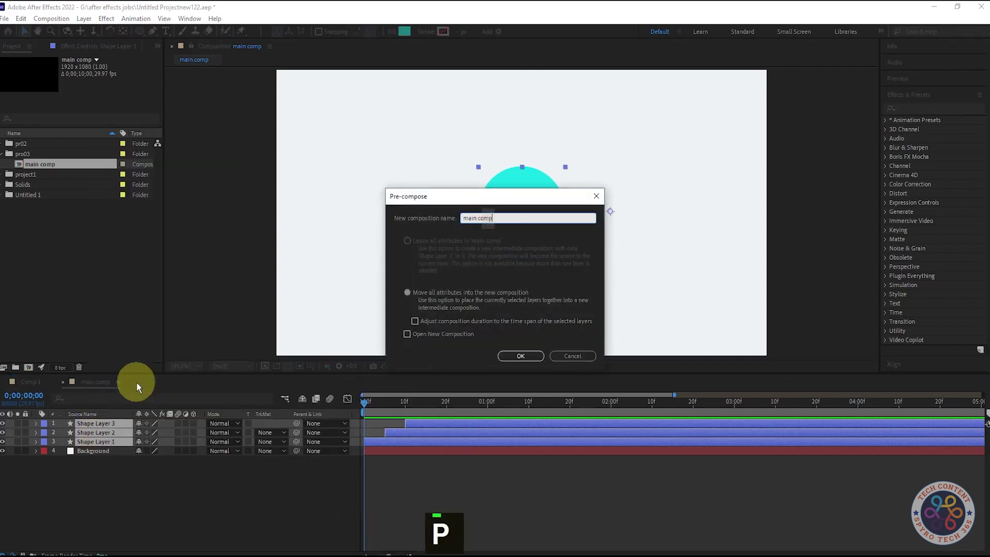
left_click(521, 355)
- Rename the pre-composed layer to "layer comp1"
left_click(166, 486)
left_click(108, 422)
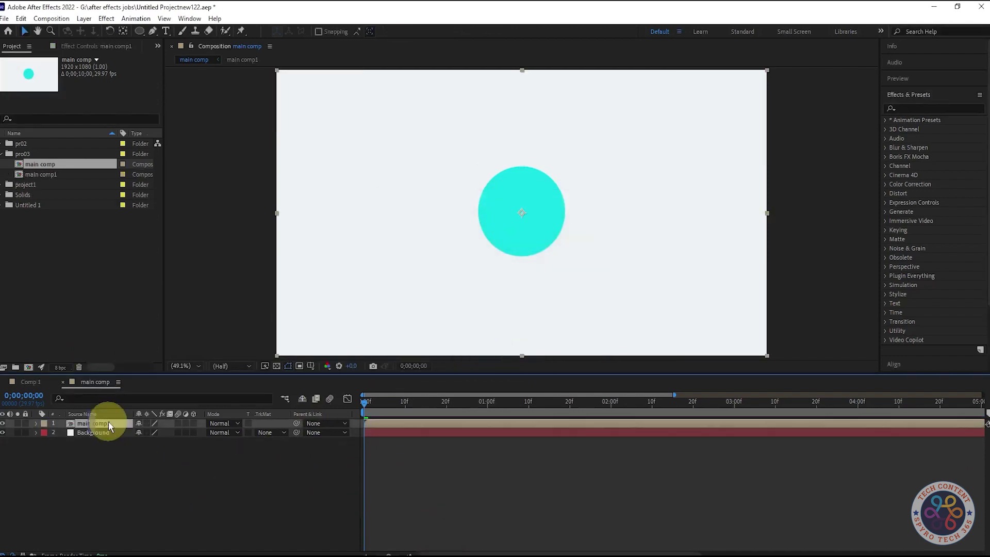
right_click(109, 422)
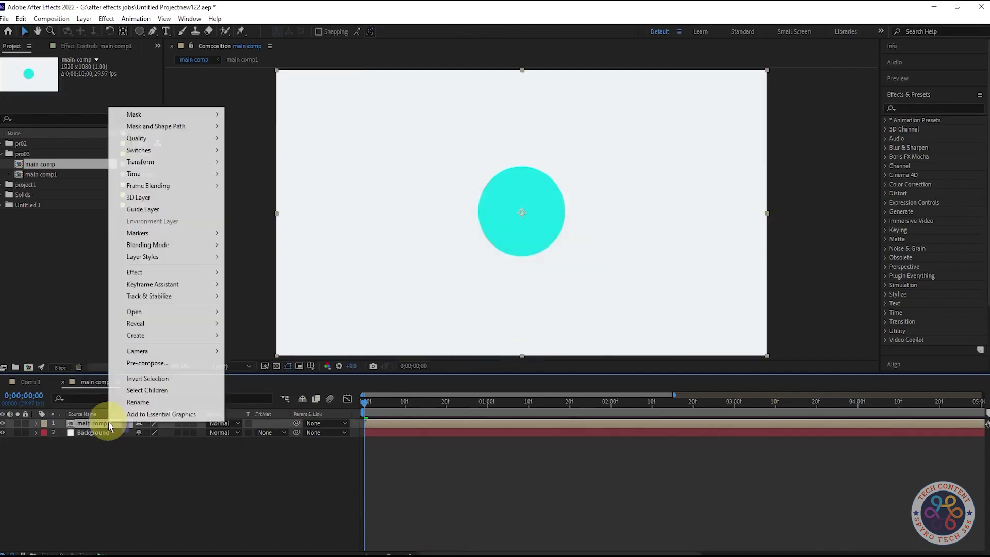
left_click(153, 403)
key("BackSpace")
key("BackSpace")
key("BackSpace")
key("BackSpace")
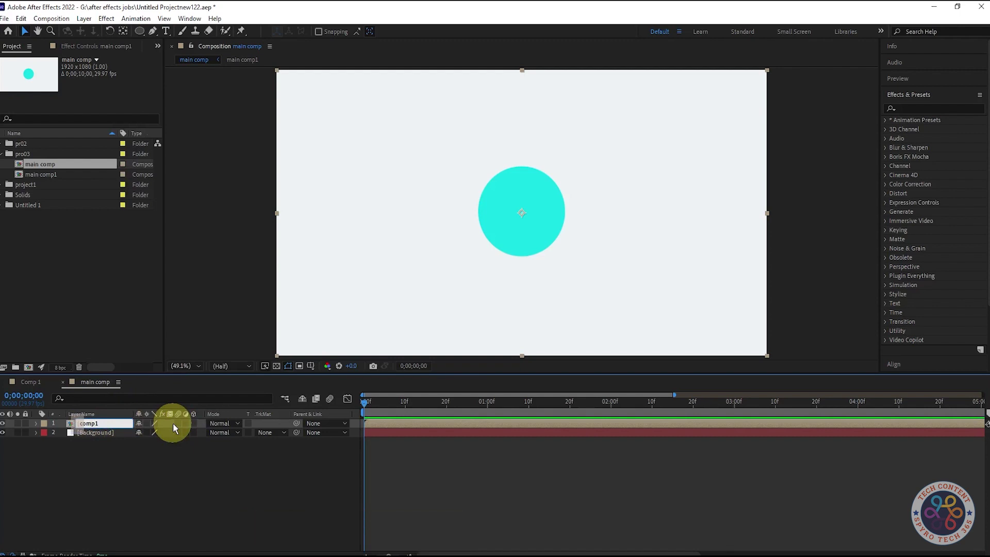
type("layer")
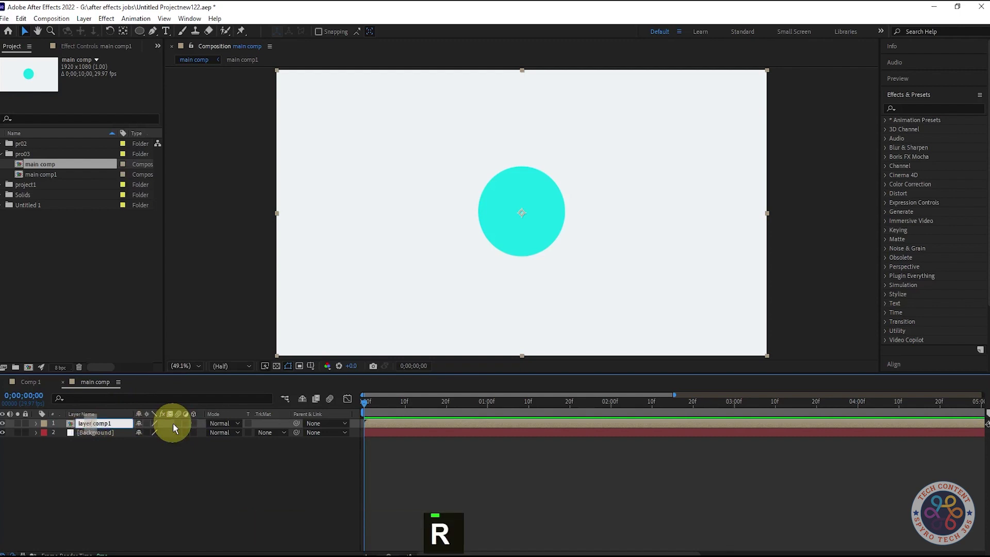
left_click(168, 490)
- Add an adjustment layer above layer comp1
left_click(111, 424)
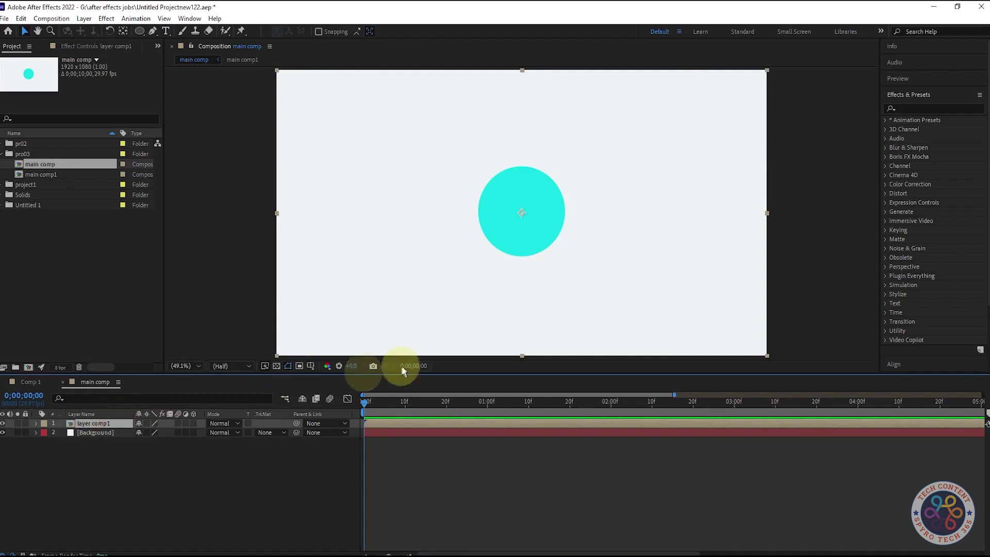
right_click(236, 462)
mouse_move(312, 334)
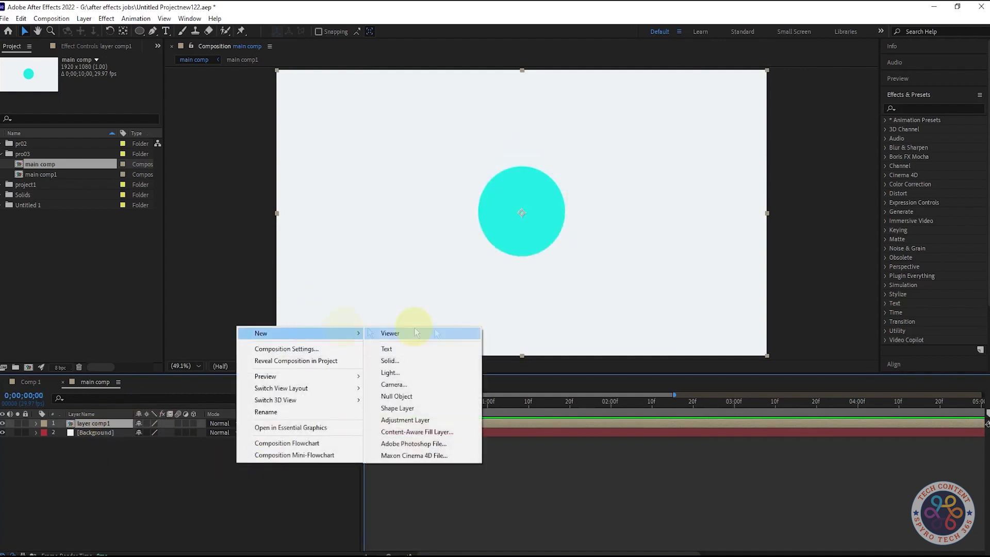
left_click(405, 420)
- Find the Fast Box Blur effect by searching for "fast" and apply it to the adjustment layer
left_click(927, 108)
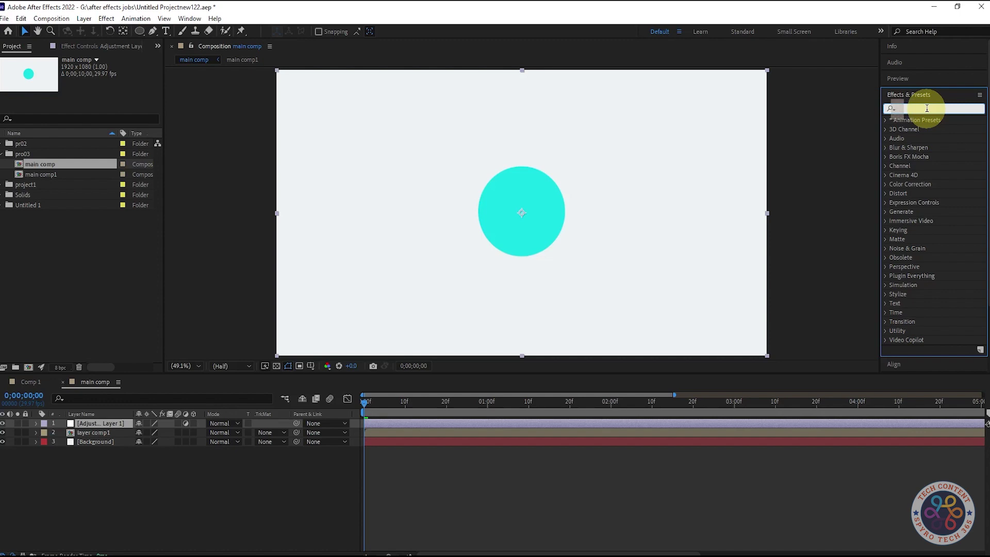
type("fast")
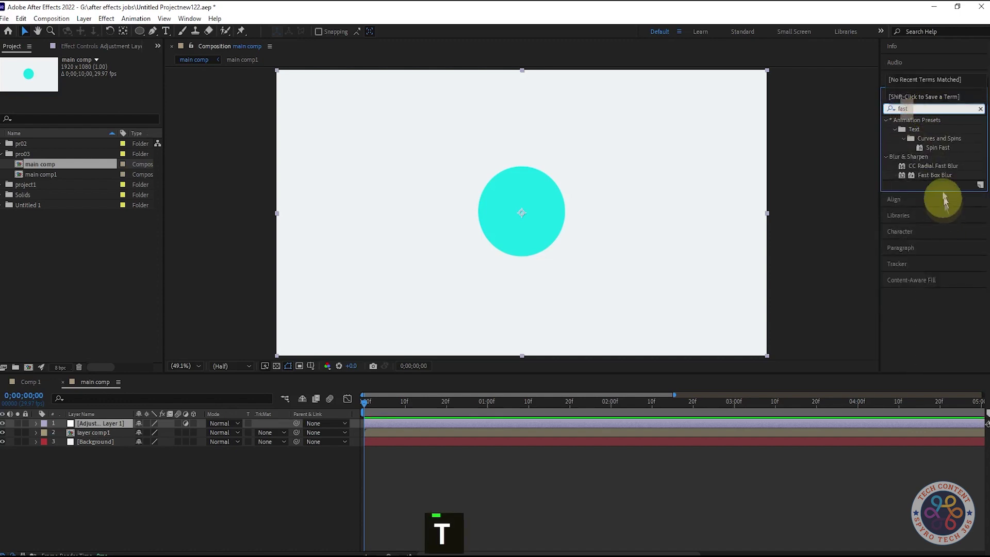
left_click_drag(938, 178, 98, 423)
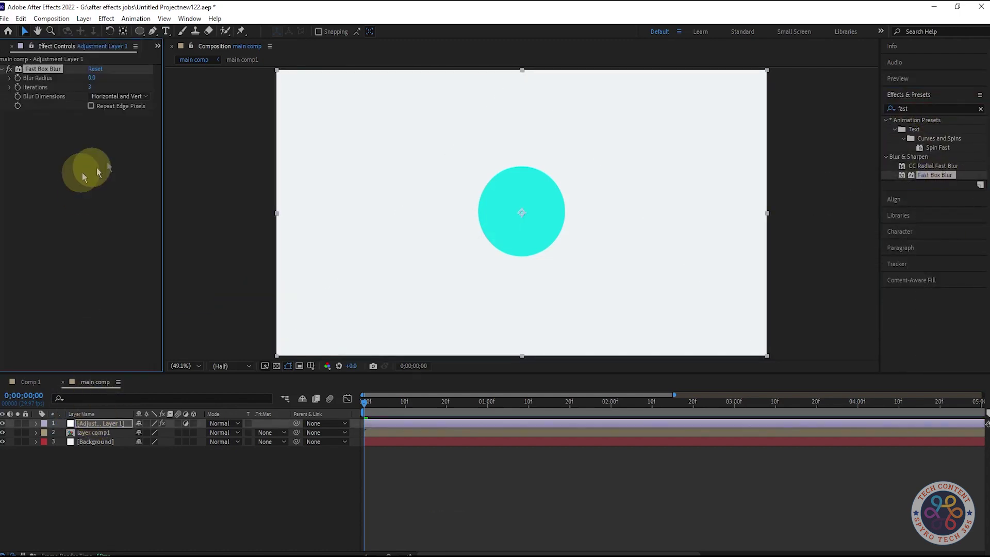
- Hide the Background layer and set the Fast Box Blur's blur radius to 40
mouse_move(95, 78)
left_mouse_down()
mouse_move(141, 74)
mouse_move(90, 87)
mouse_move(97, 81)
left_mouse_up()
left_click(4, 441)
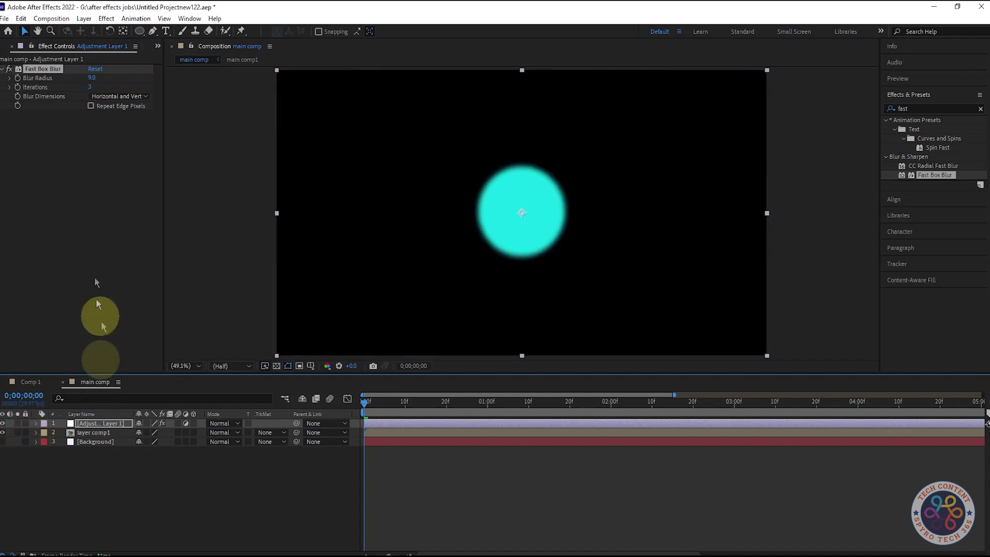
left_click_drag(93, 77, 100, 79)
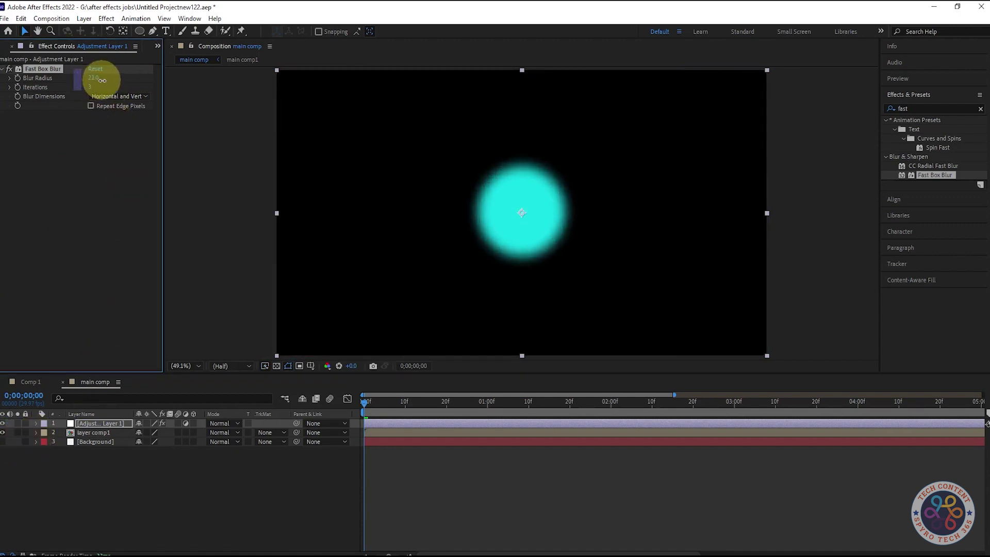
left_click_drag(106, 80, 109, 80)
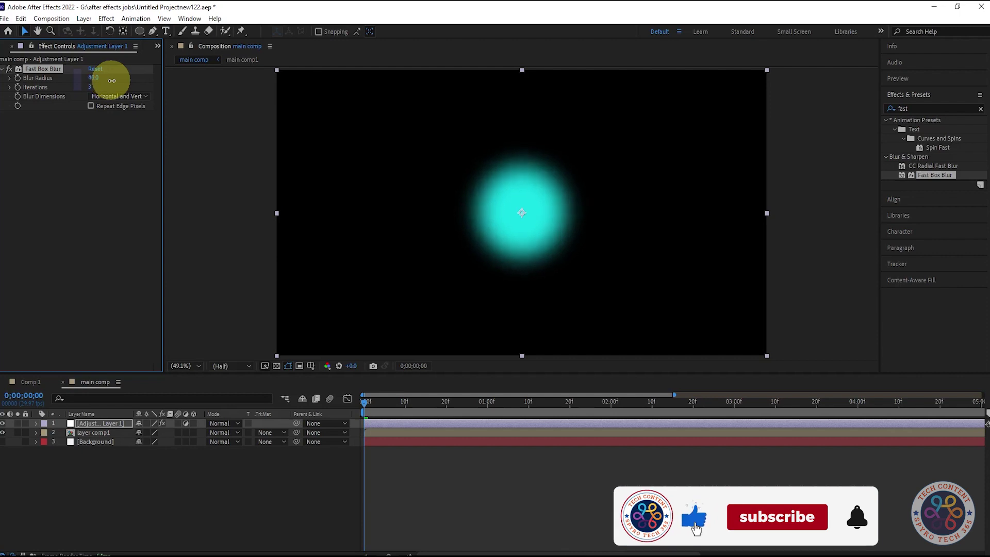
left_click(194, 490)
left_click(931, 108)
type("a")
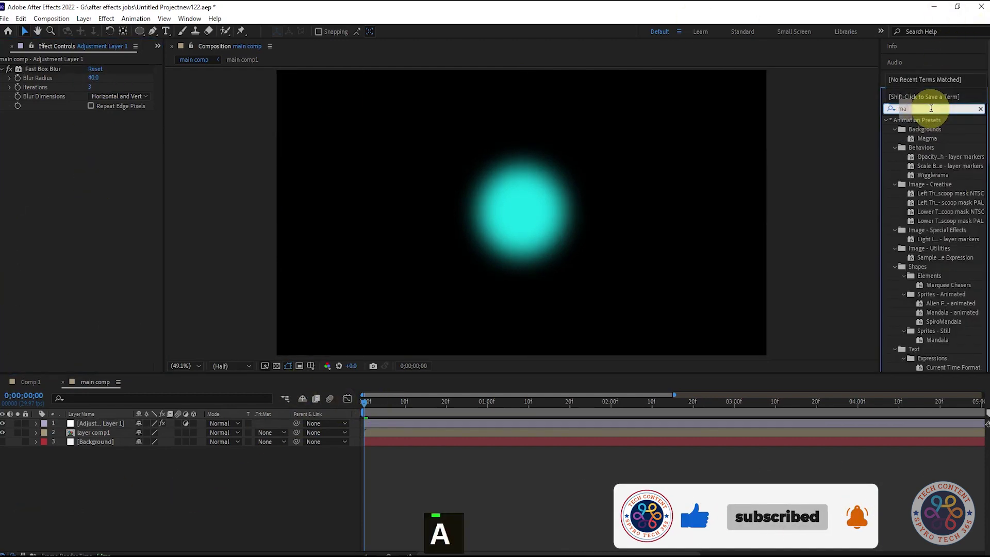
key("BackSpace")
key("BackSpace")
key("BackSpace")
- Apply the Simple Choker effect to the adjustment layer
left_click(51, 19)
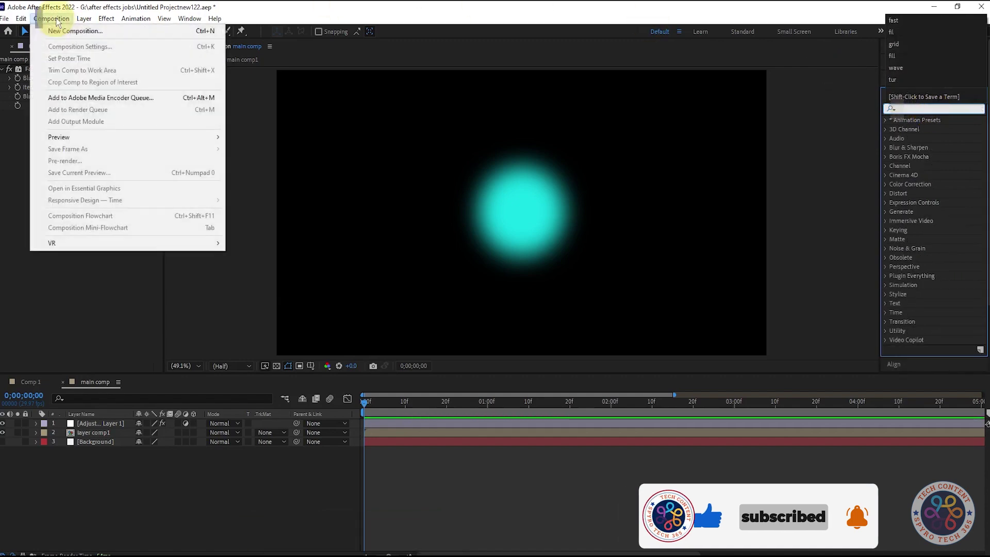
mouse_move(106, 19)
left_click(118, 423)
left_click(106, 18)
mouse_move(129, 212)
left_click(276, 260)
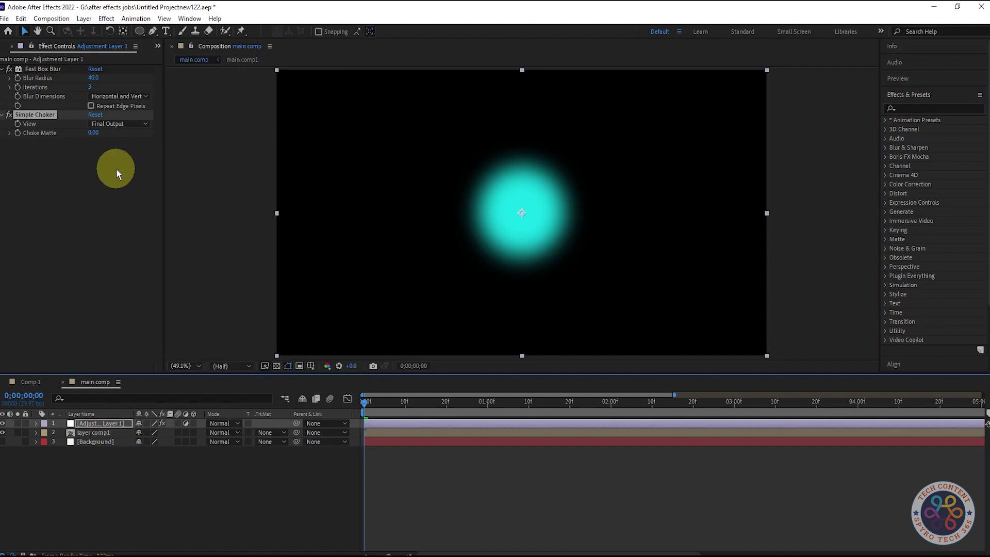
- Set the Simple Choker's Choke Matte to 24.20 and check the circles at several frames
left_click(94, 132)
right_click(39, 135)
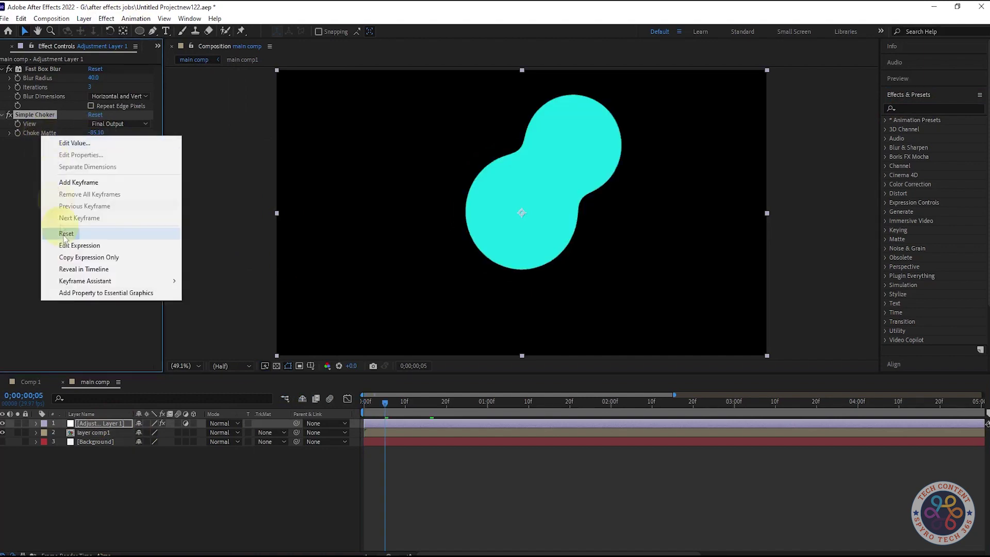
left_click(68, 232)
left_click(392, 401)
left_click_drag(93, 133, 177, 129)
left_click(402, 401)
left_click_drag(402, 403, 425, 410)
- Try other Iterations and Blur Radius values for the Fast Box Blur, checking the circles at several frames
left_click_drag(90, 86, 20, 96)
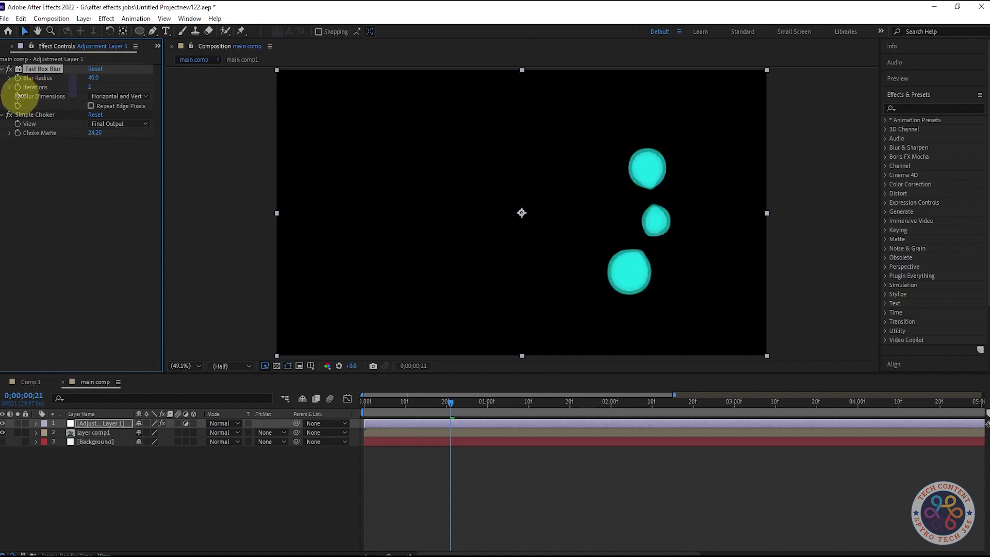
mouse_move(492, 424)
left_mouse_down()
mouse_move(384, 423)
mouse_move(475, 432)
left_mouse_up()
left_click_drag(94, 80, 99, 81)
left_click_drag(475, 402, 438, 422)
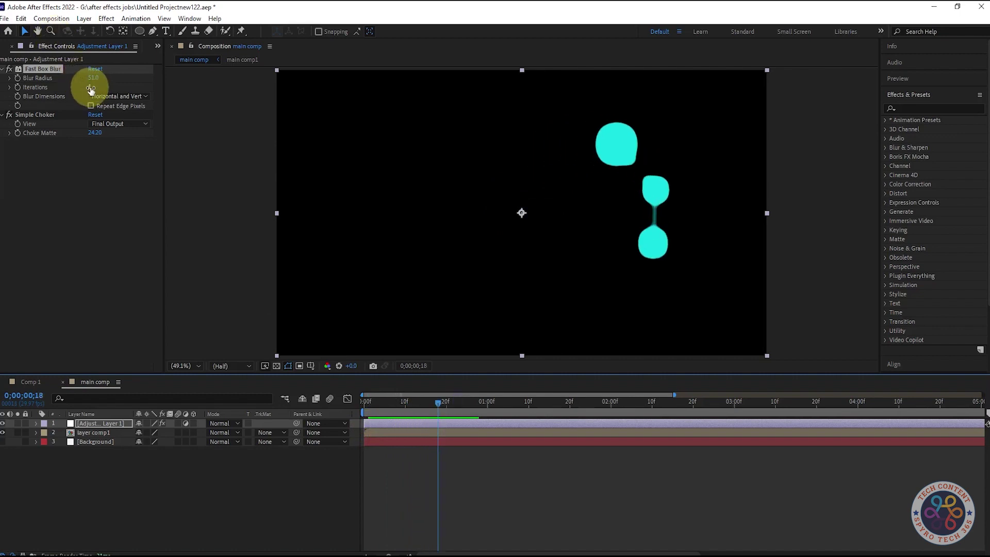
left_click_drag(91, 87, 94, 92)
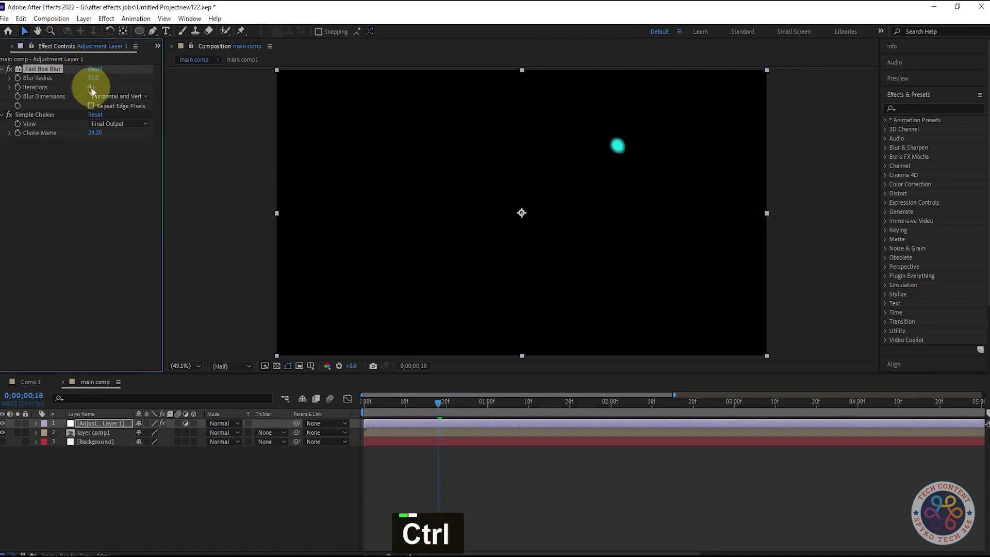
left_click(441, 406)
left_click_drag(460, 407, 407, 400)
- Set the Simple Choker's Choke Matte to 20
left_click_drag(96, 132, 162, 130)
left_click_drag(380, 400, 409, 404)
left_click(97, 132)
type("20")
key("Return")
- Set the Fast Box Blur's blur radius to 35 and preview the animation
left_click(422, 405)
left_click_drag(423, 409, 376, 401)
left_click(94, 77)
type("35")
left_click(88, 238)
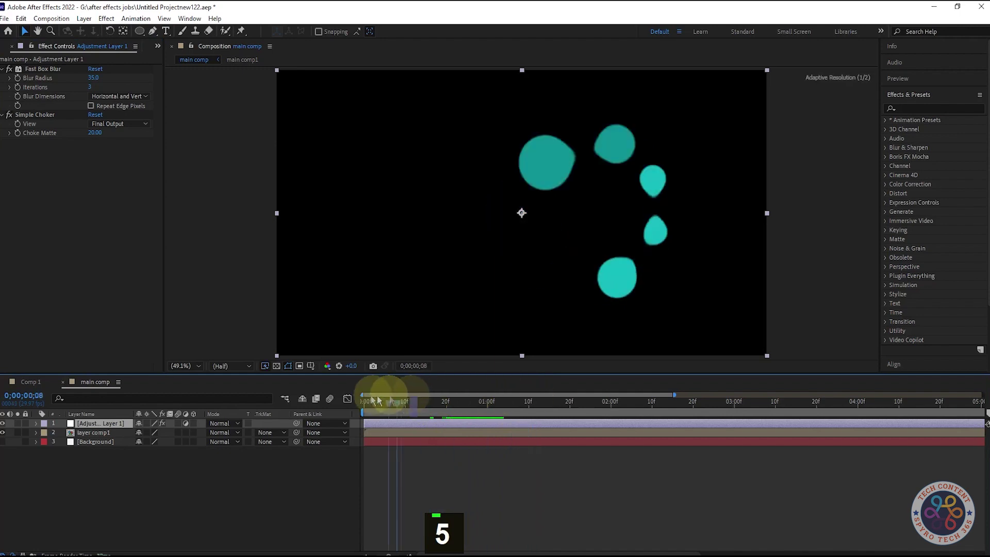
key("space")
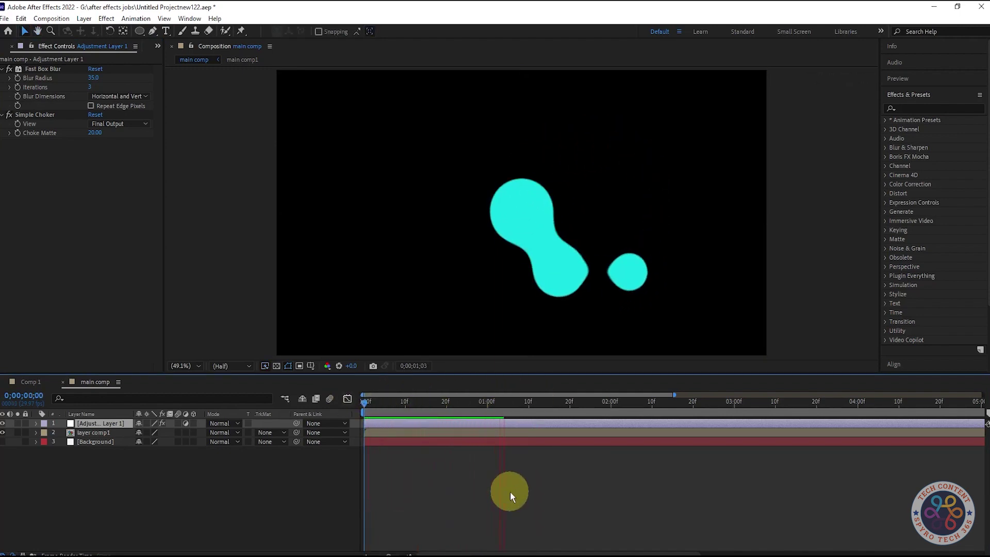
key("space")
key("space")
key("space")
key("space")
key("space")
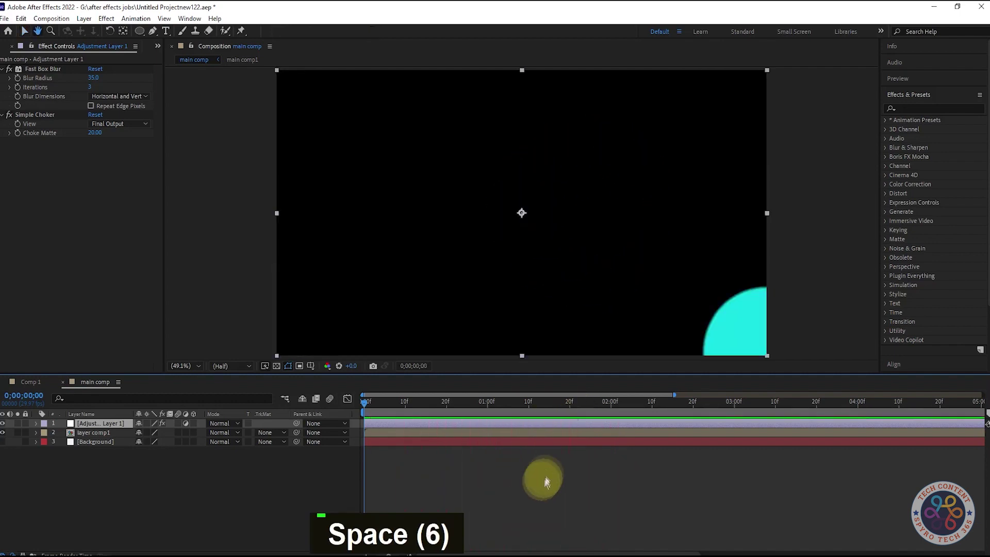
- Try a Fast Box Blur radius of 38 on the adjustment layer and undo the change
left_click_drag(361, 409, 544, 404)
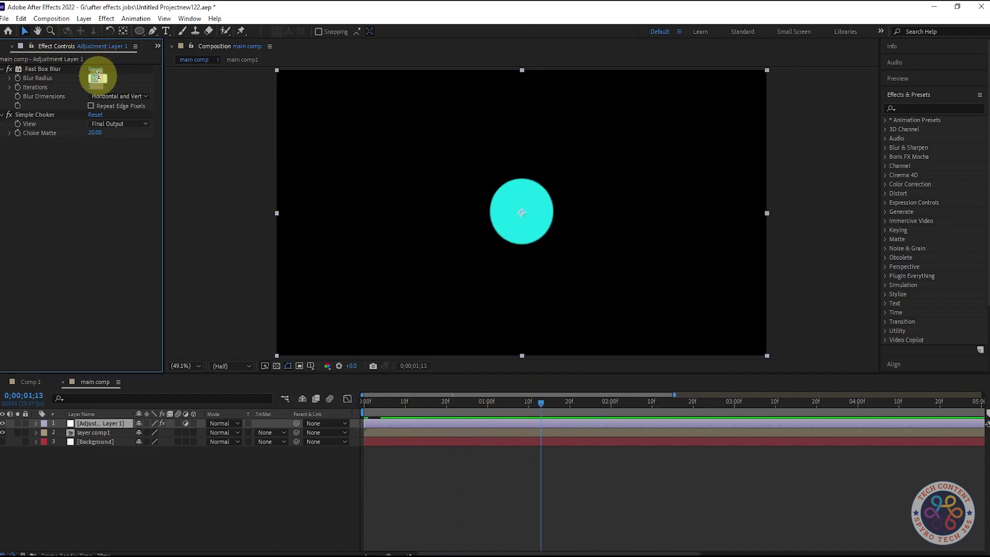
left_click_drag(516, 395, 397, 407)
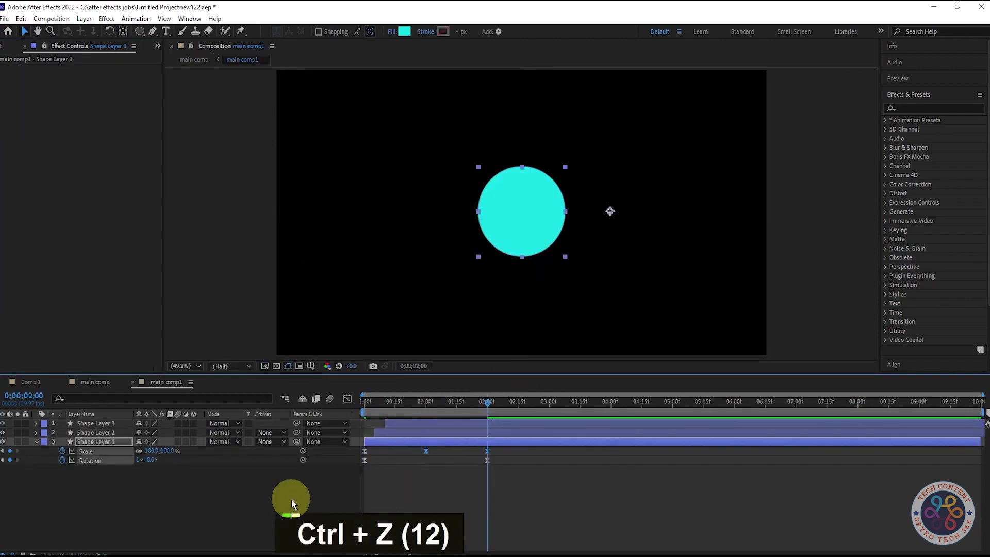
key("ctrl+z")
key("ctrl+z")
key("ctrl+z")
key("ctrl+z")
key("ctrl+z")
key("ctrl+z")
key("ctrl+z")
key("ctrl+z")
key("ctrl+z")
key("ctrl+z")
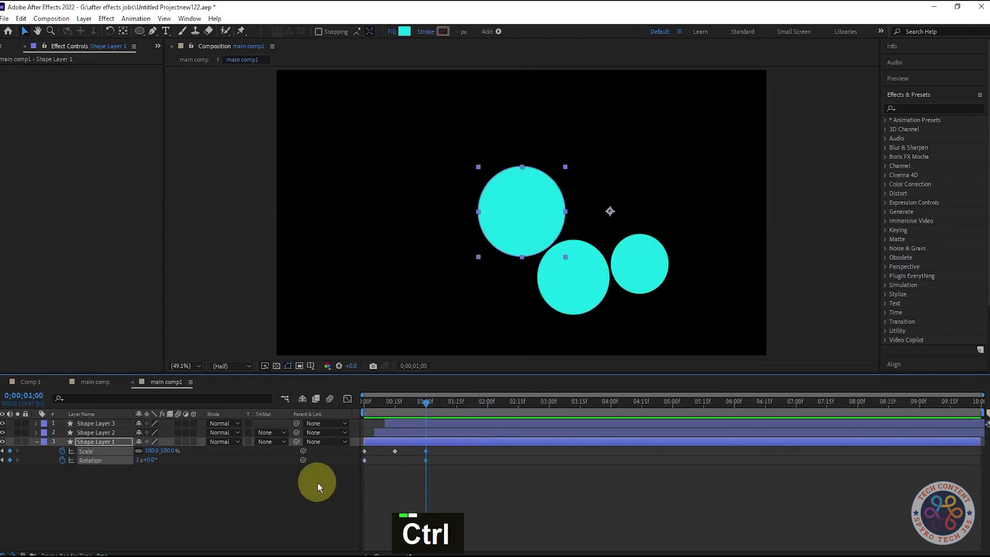
- Apply Easy Ease to Shape Layer 1's scale and rotation keyframes in main comp1 and preview the motion
key("F9")
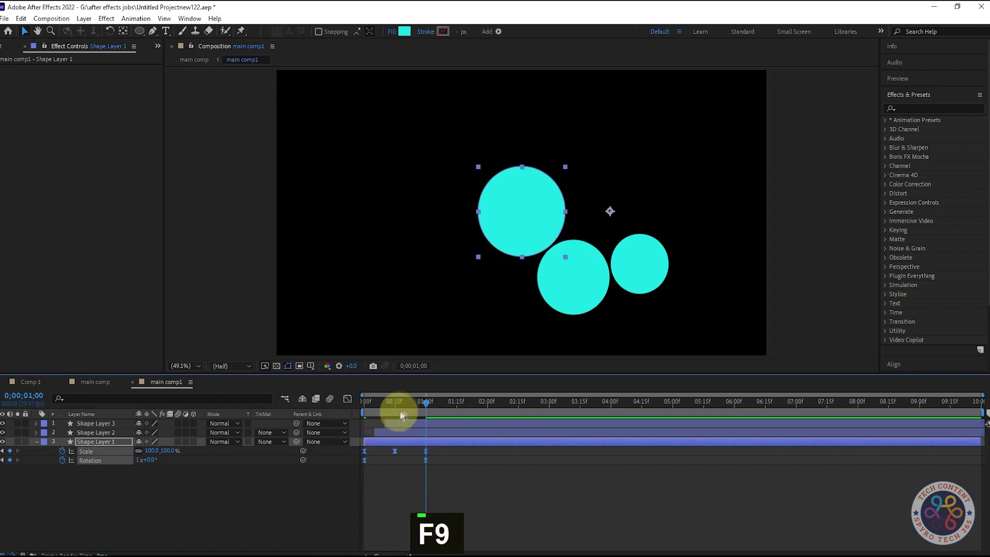
left_click_drag(423, 402, 187, 432)
key("space")
key("space")
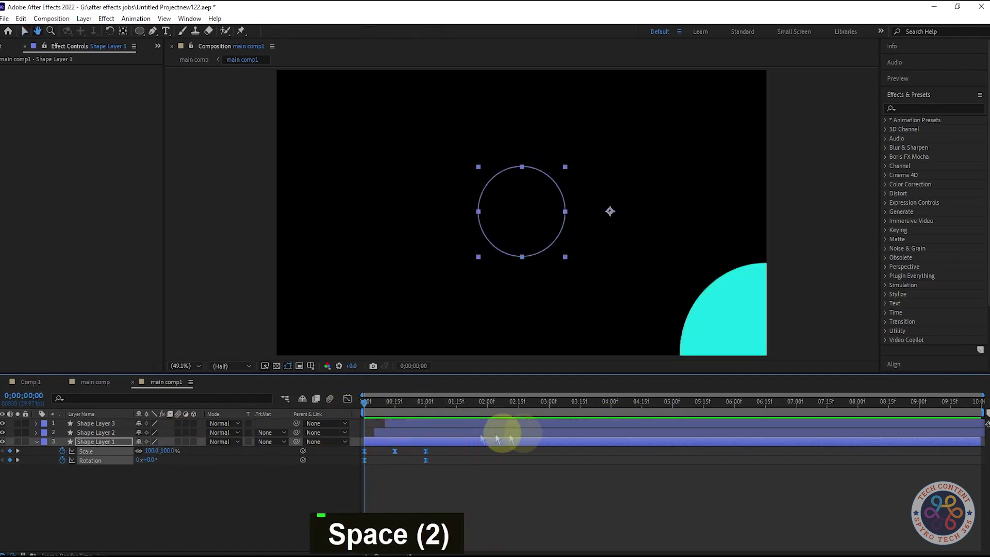
- Reveal the animated properties of all three shape layers and apply Easy Ease to the keyframes of Shape Layers 2 and 3
left_click_drag(365, 402, 302, 410)
left_click_drag(227, 490, 120, 415)
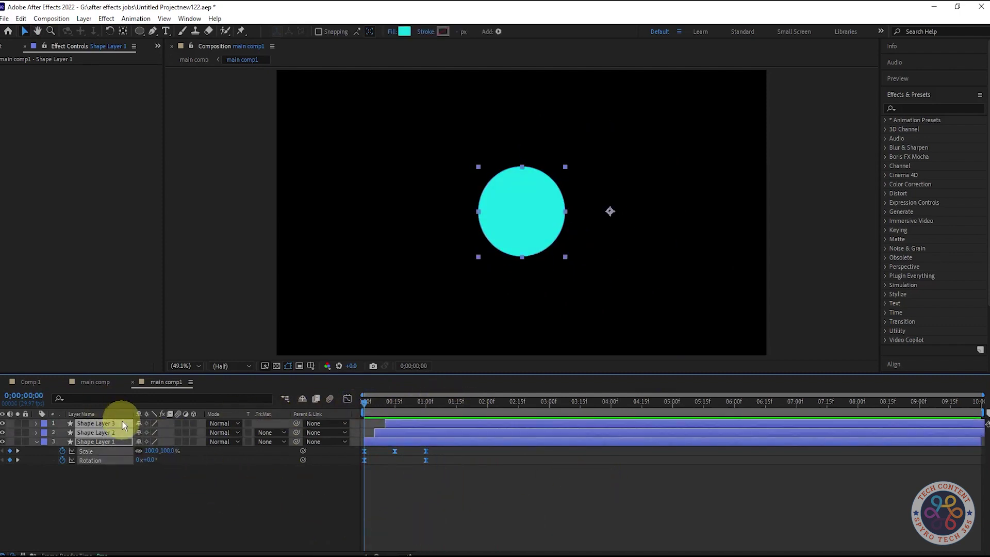
key("u")
left_click_drag(478, 472, 346, 420)
key("F9")
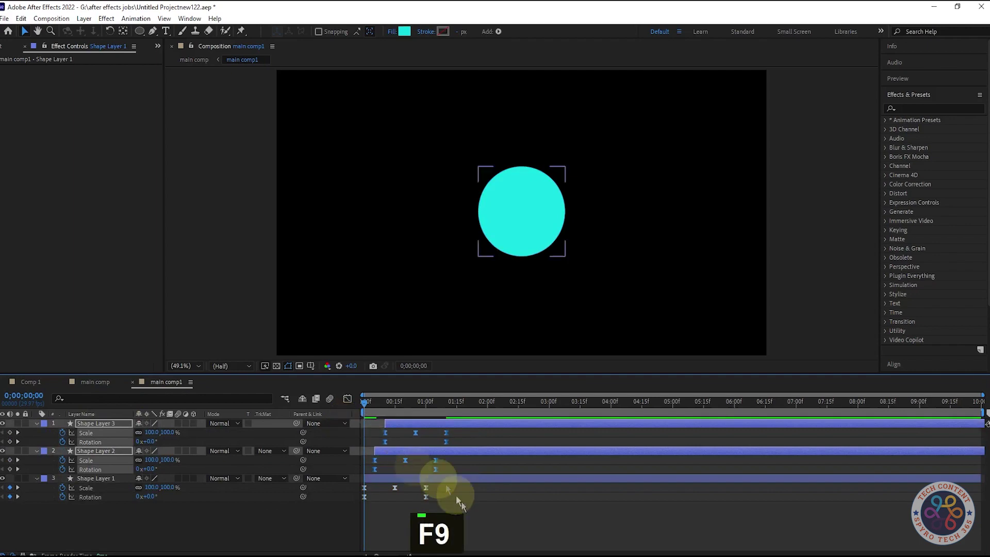
- Show all three shape layers' keyframes in the Graph Editor and reshape their rotation speed curves into steep, late peaks
left_click_drag(518, 537, 306, 422)
left_click(347, 399)
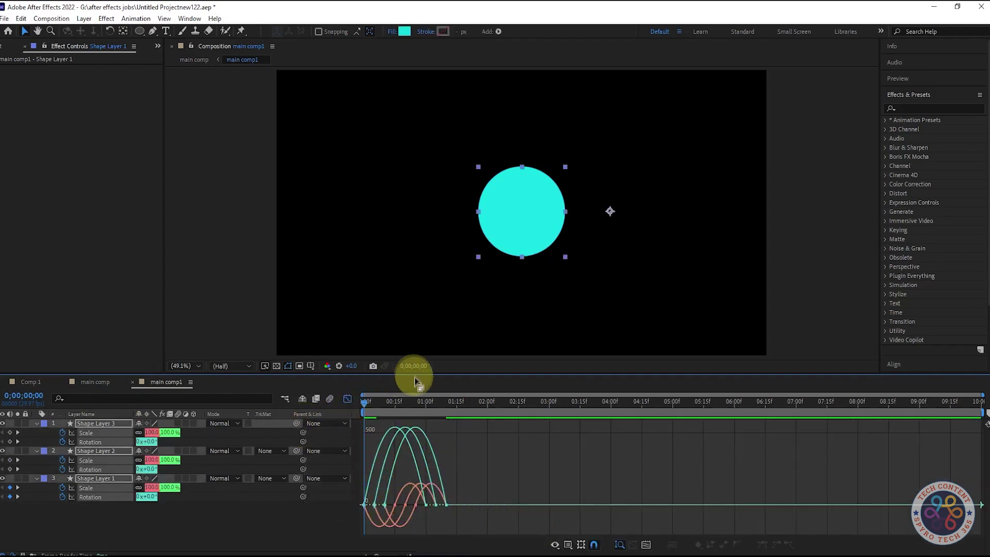
left_click_drag(416, 379, 409, 289)
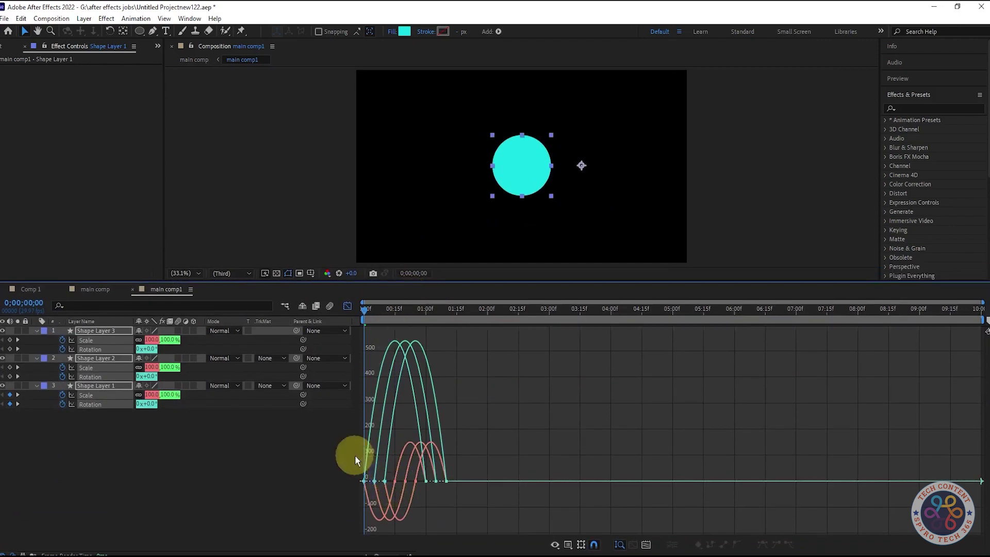
left_click_drag(398, 482, 460, 478)
left_click_drag(365, 311, 447, 313)
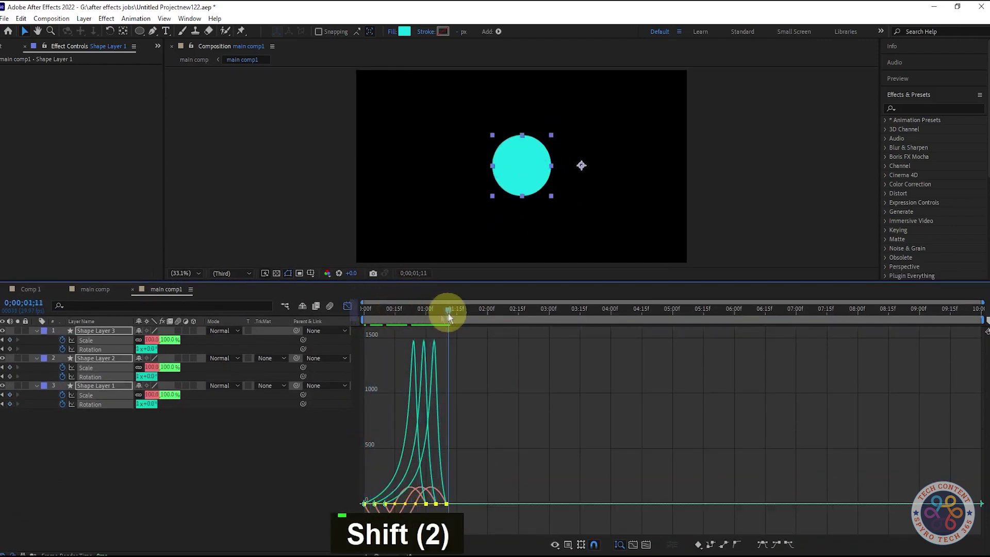
- Try reshaping the three layers' scale speed curves into steep, late peaks and preview the result in main comp
left_click(368, 510, "shift")
left_click(378, 510, "shift")
left_click(388, 510, "shift")
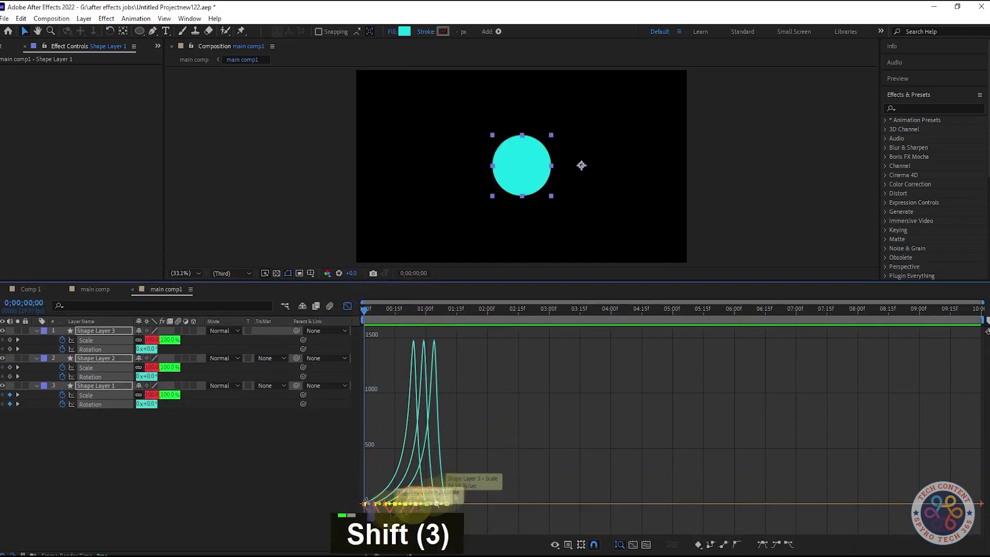
key("space")
key("space")
key("space")
key("space")
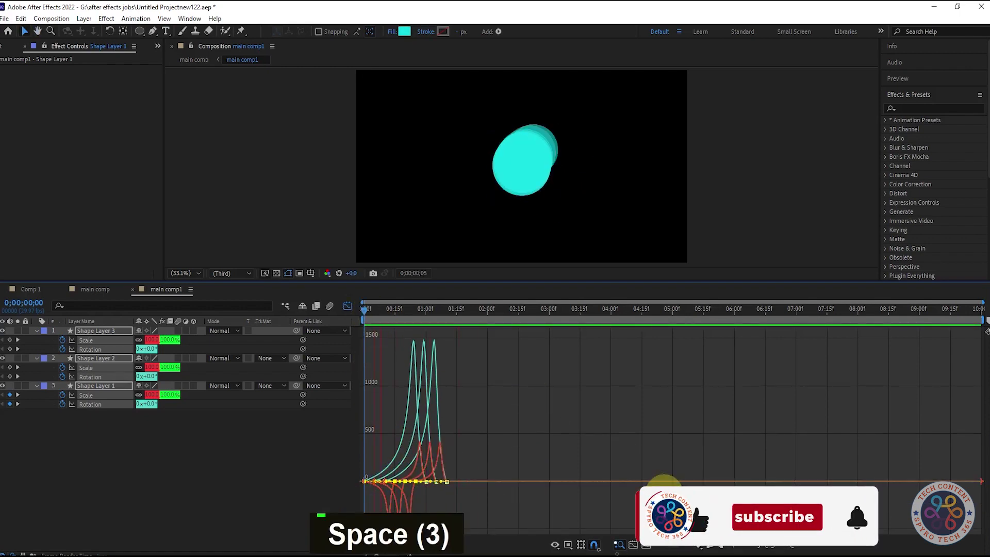
left_click(95, 289)
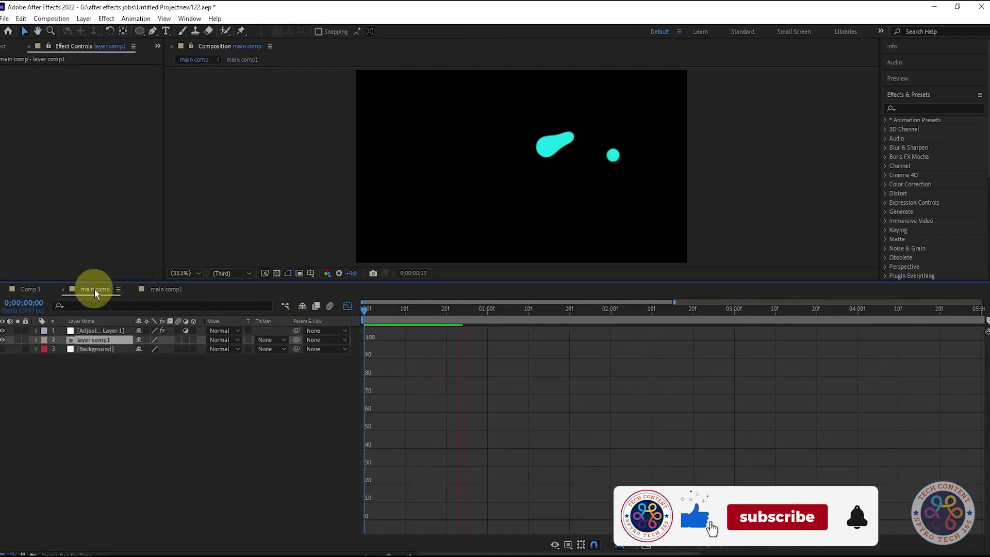
key("space")
- Undo the scale speed curve change in main comp1
left_click(166, 289)
key("ctrl+z")
key("ctrl+z")
key("ctrl+shift+z")
- Play main comp and set the preview resolution to Quarter
left_click(95, 290)
key("space")
left_click(898, 78)
left_click(964, 209)
left_click(966, 270)
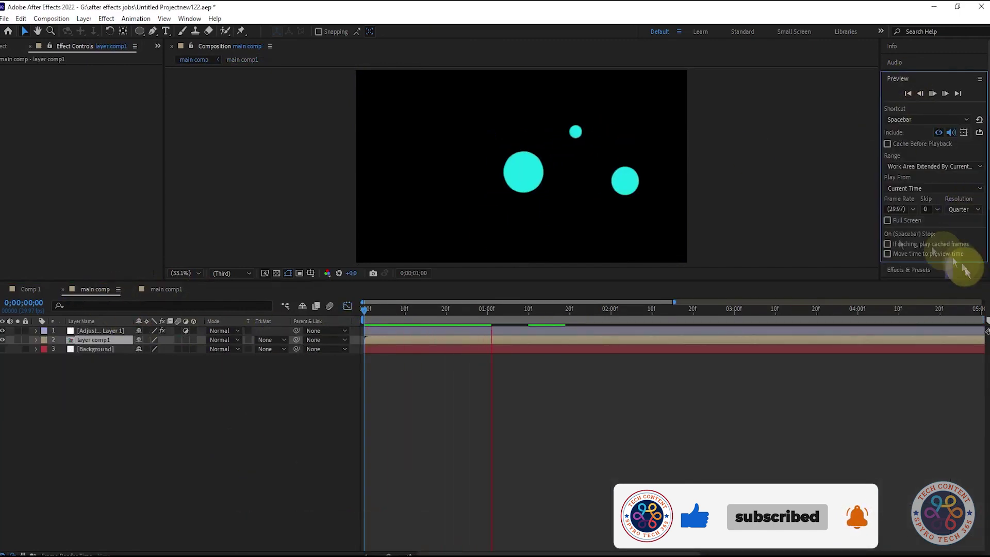
- Play back main comp from the start to review the liquid motion
key("space")
key("space")
key("space")
mouse_move(372, 309)
left_mouse_down()
mouse_move(512, 309)
mouse_move(451, 323)
mouse_move(365, 311)
left_mouse_up()
key("space")
key("space")
key("space")
key("space")
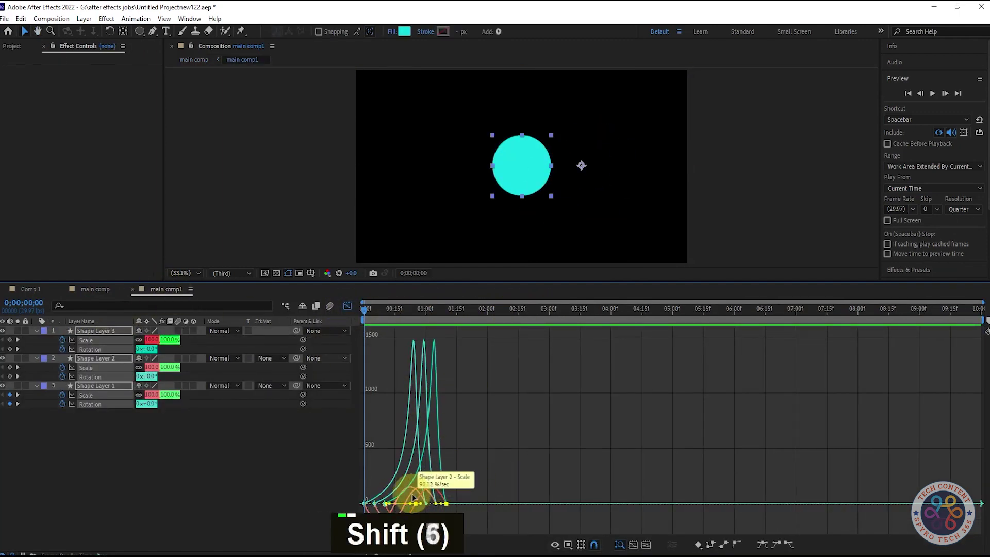
- Try different scale speed curve shapes for the shape layers in main comp1, preview them and undo the changes
left_click_drag(436, 504, 423, 504)
key("ctrl+z")
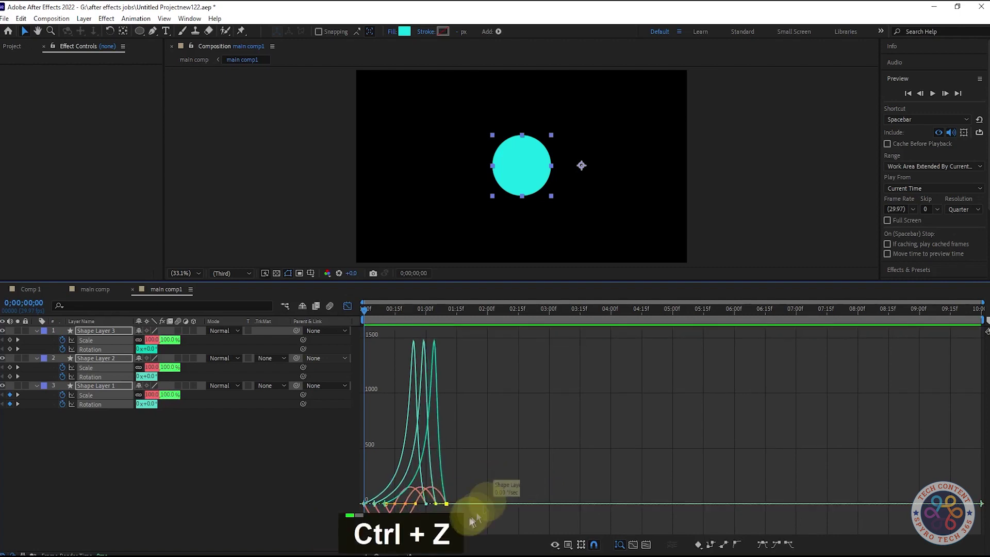
mouse_move(425, 505)
left_mouse_down()
mouse_move(401, 504)
mouse_move(419, 502)
mouse_move(407, 490)
mouse_move(424, 491)
left_mouse_up()
key("ctrl+z")
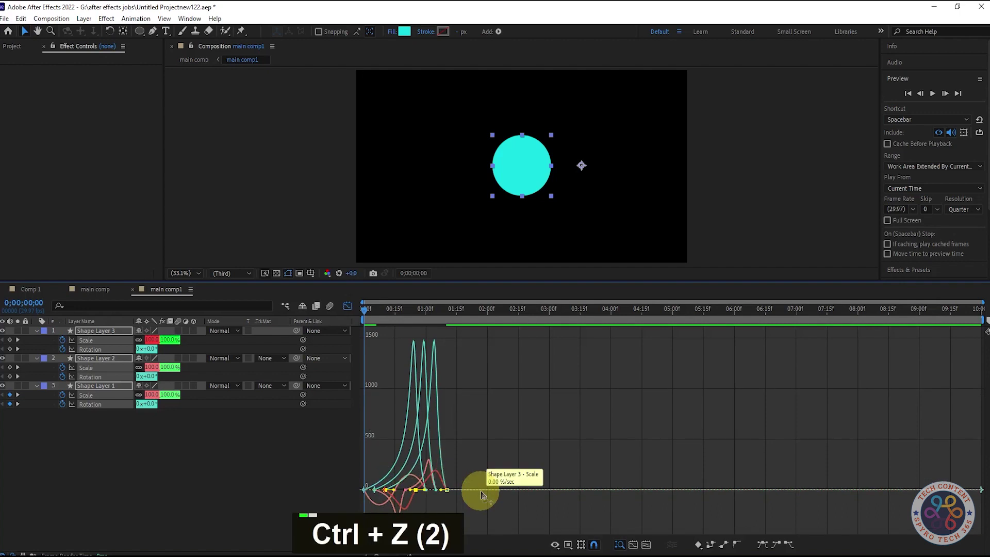
key("space")
key("space")
key("space")
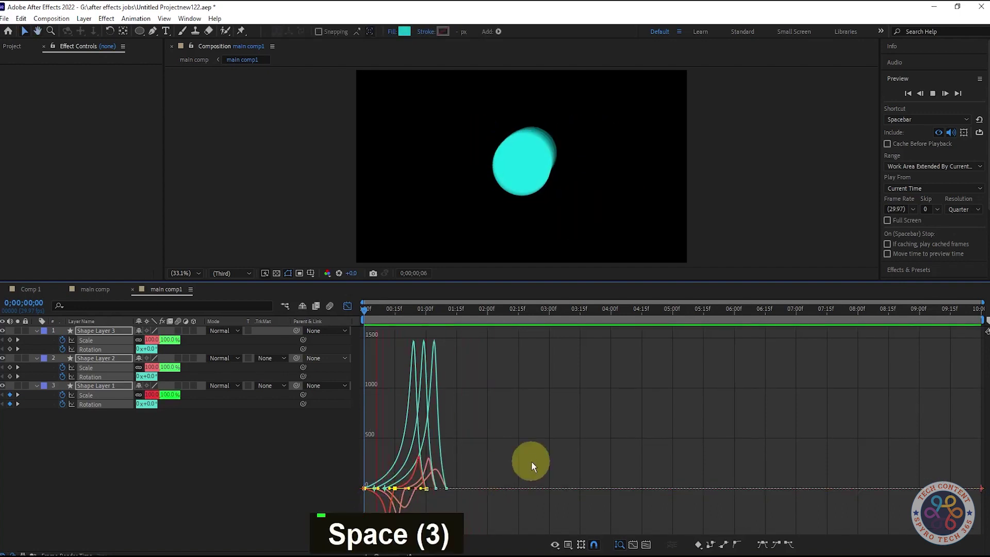
key("ctrl+z")
key("ctrl+z")
key("ctrl+z")
- Play back the animation in main comp1 and main comp to examine the eased motion
key("space")
key("space")
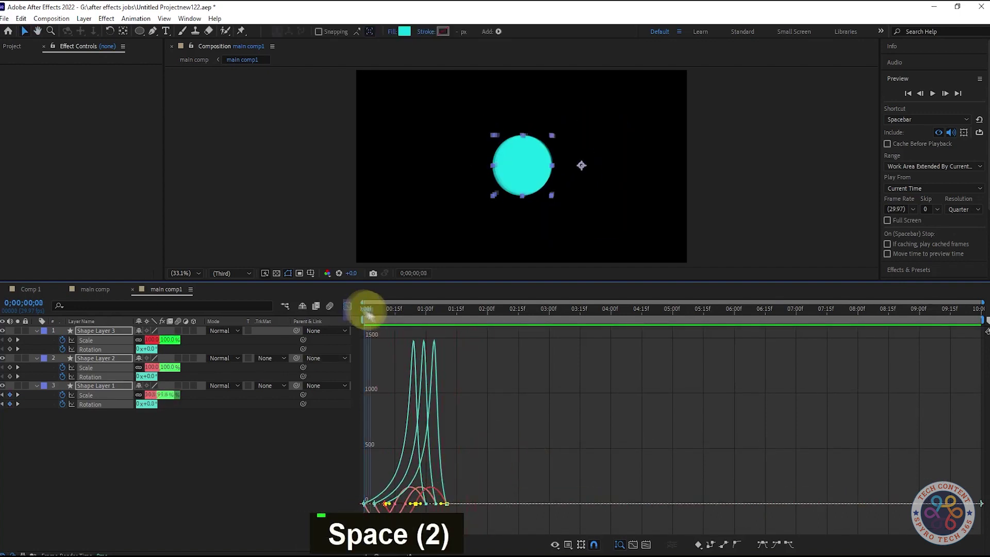
left_click(93, 292)
key("space")
key("space")
key("space")
key("space")
key("space")
key("space")
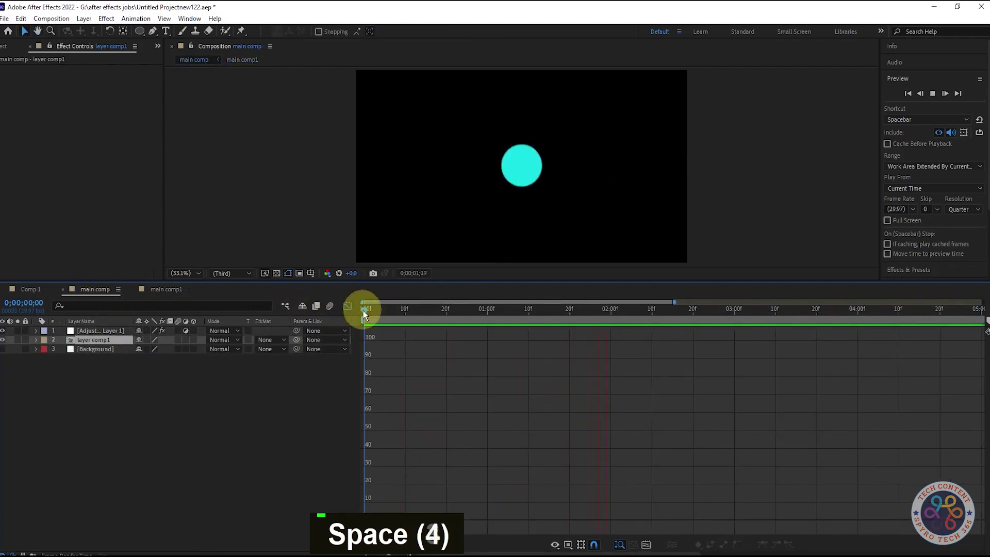
left_click(165, 289)
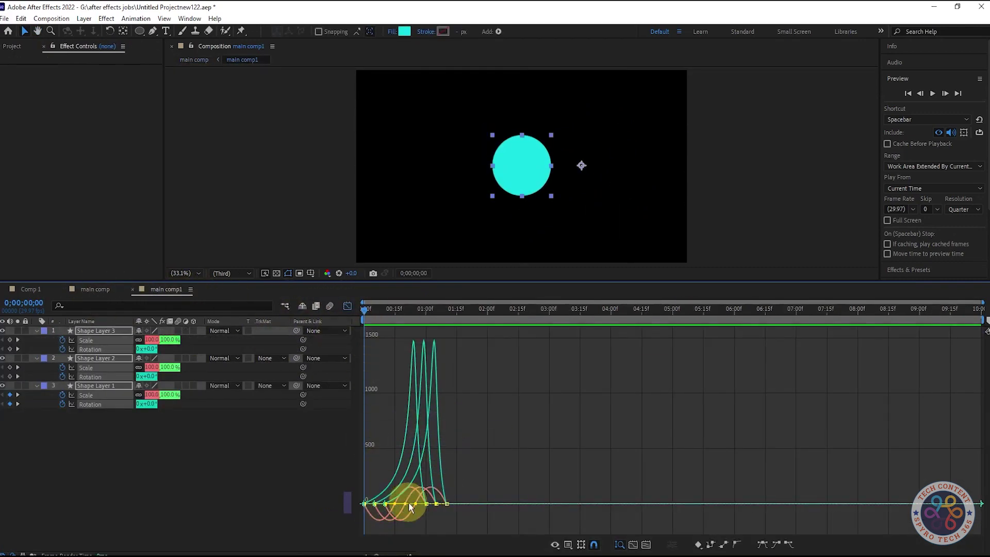
key("space")
left_click(92, 291)
key("space")
key("space")
left_click_drag(442, 282, 441, 309)
- Try another reshaping of the shape layers' speed curves in main comp1, undo it and preview the animation
left_click(167, 316)
left_click_drag(400, 492, 392, 496)
key("ctrl+z")
key("ctrl+z")
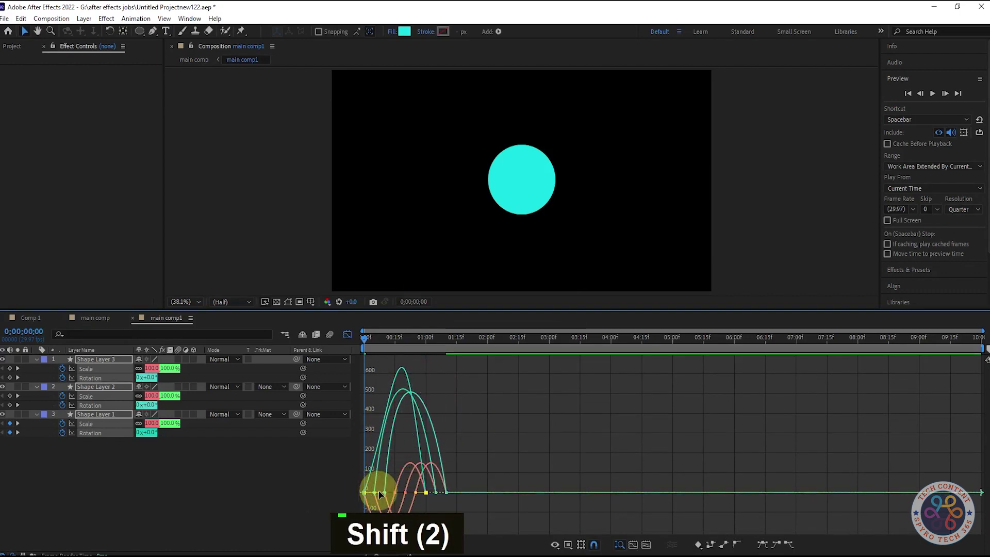
right_click(382, 413)
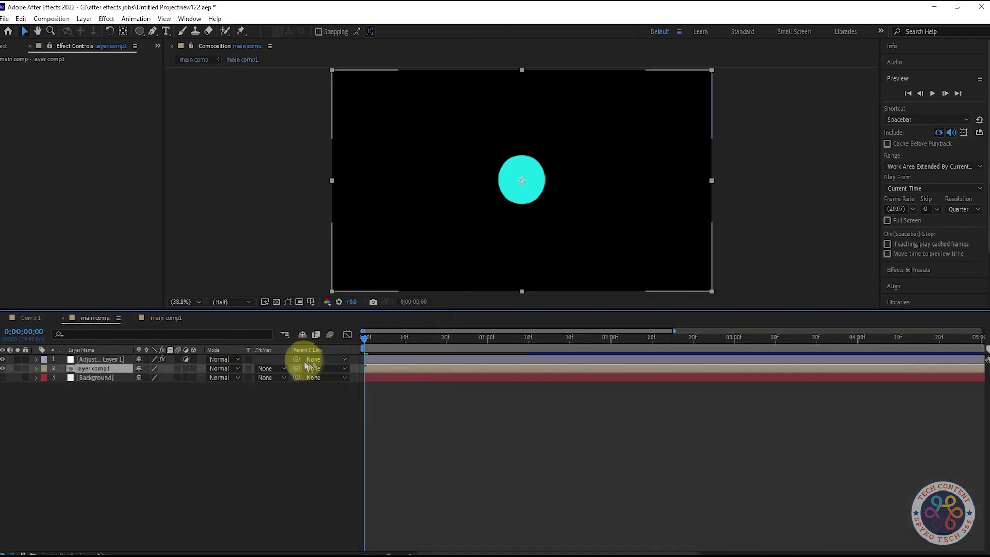
left_click(403, 340)
key("space")
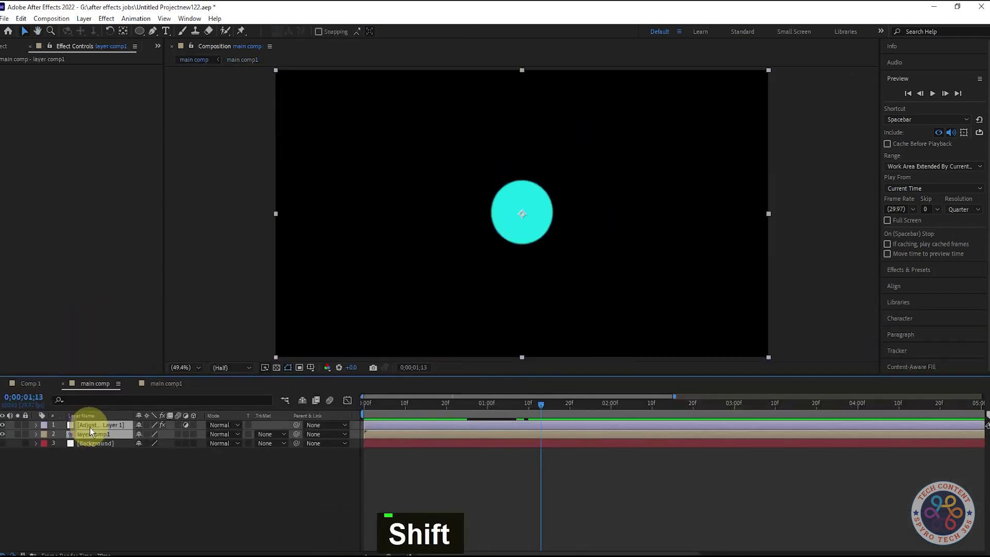
- Pre-compose the adjustment layer and layer comp1 together, moving all attributes into the new composition
right_click(90, 427)
mouse_move(160, 304)
left_click(155, 368)
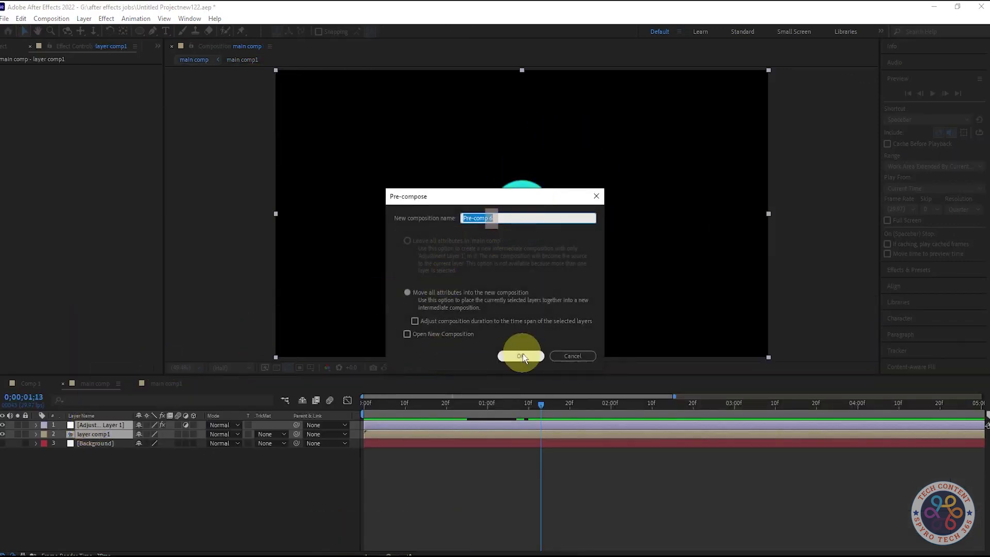
left_click(521, 356)
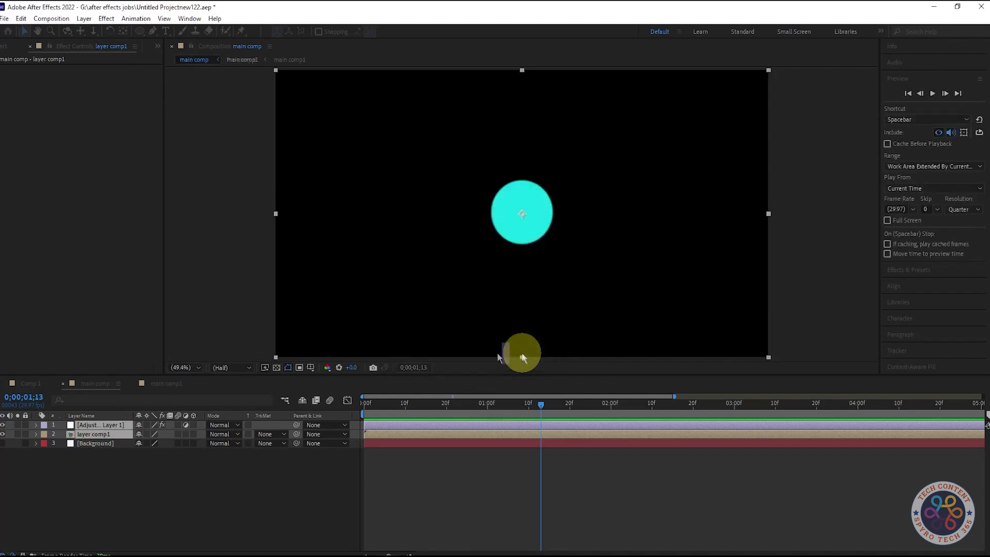
- Show the project's items and duplicate the main comp1 composition
left_click(10, 46)
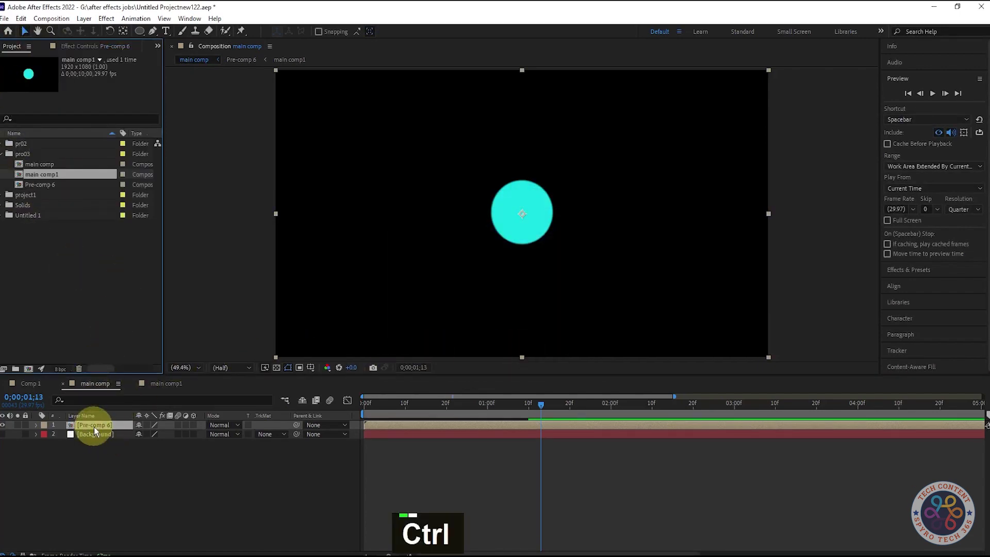
key("ctrl+d")
- Duplicate the Pre-comp 6 layer in main comp and flip the upper copy vertically
key("ctrl+d")
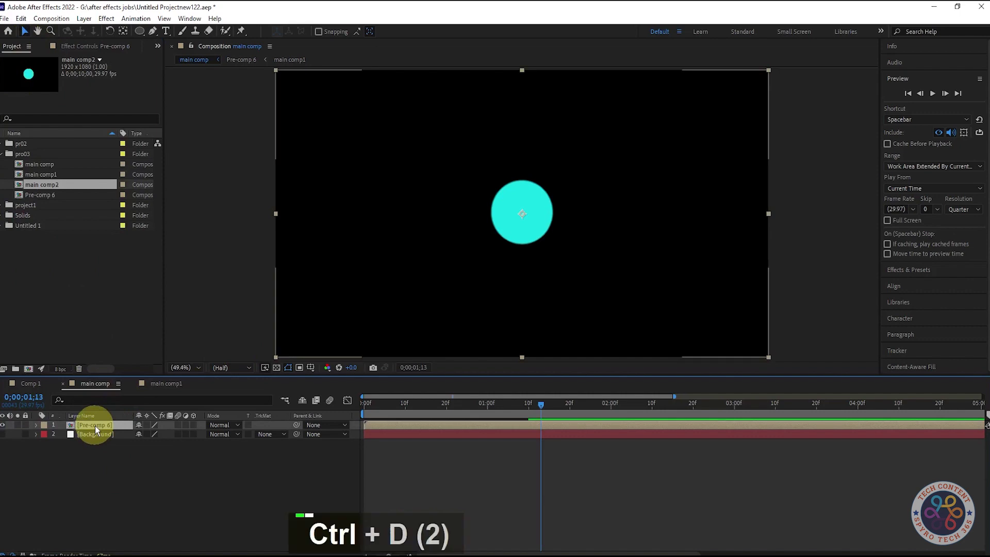
key("ctrl+d")
right_click(95, 426)
mouse_move(170, 166)
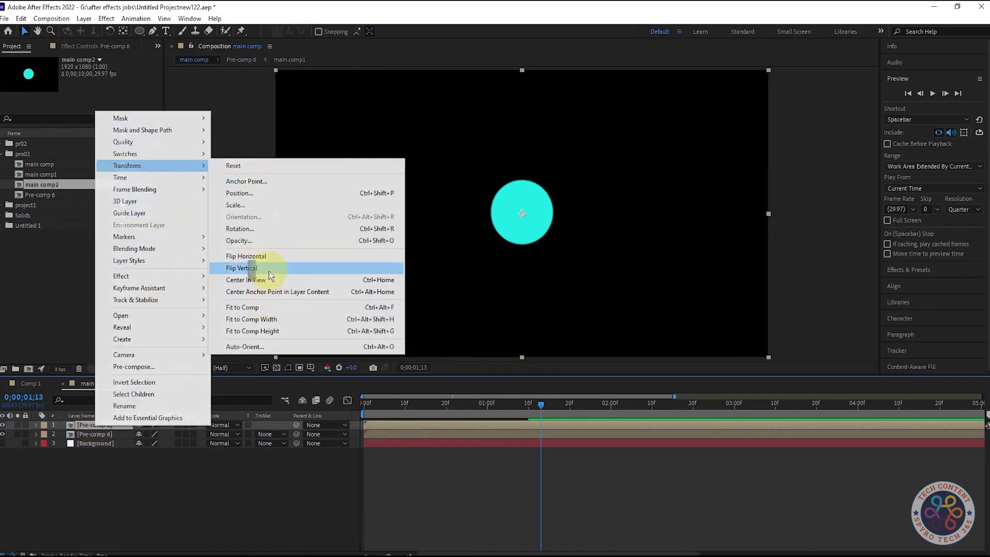
left_click(268, 271)
- Make the Background layer visible and play the mirrored animation from the first frame
left_click_drag(541, 404, 163, 448)
key("space")
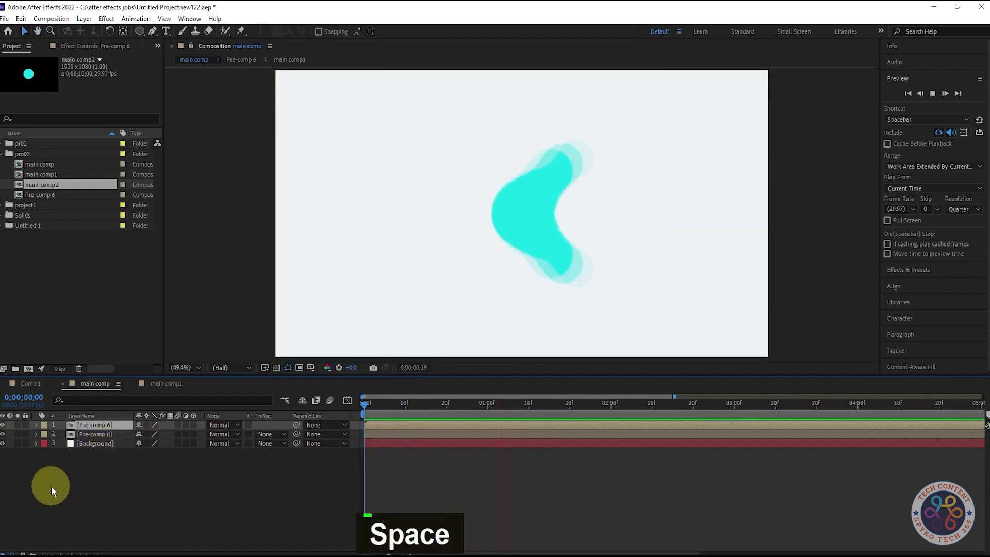
key("space")
- Flip the upper Pre-comp 6 layer horizontally as well
left_click_drag(366, 404, 533, 394)
right_click(120, 425)
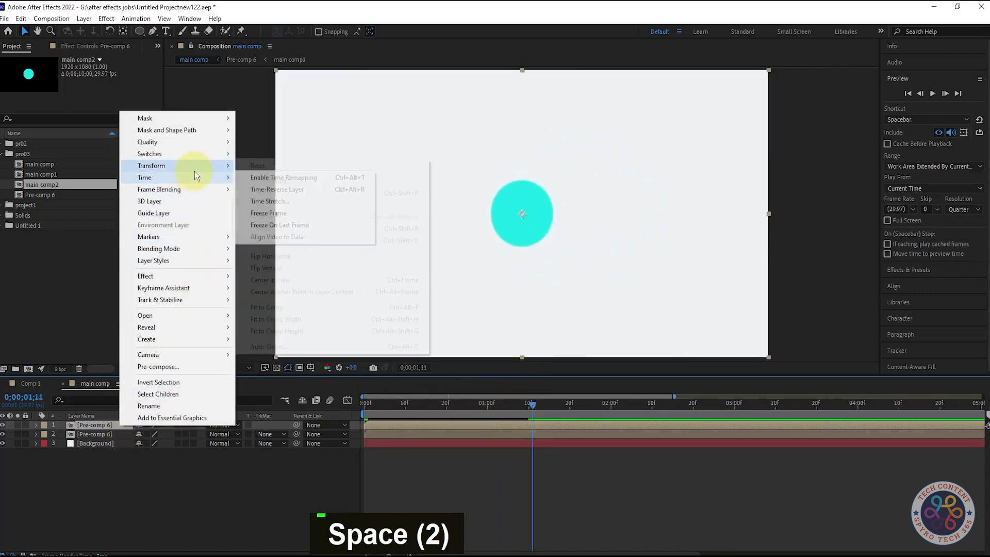
mouse_move(165, 162)
left_click(280, 253)
- Set the composition view's resolution to Full and preview the flipped animation from the first frame
left_click_drag(504, 410, 259, 441)
left_click(961, 236)
key("space")
left_click(219, 368)
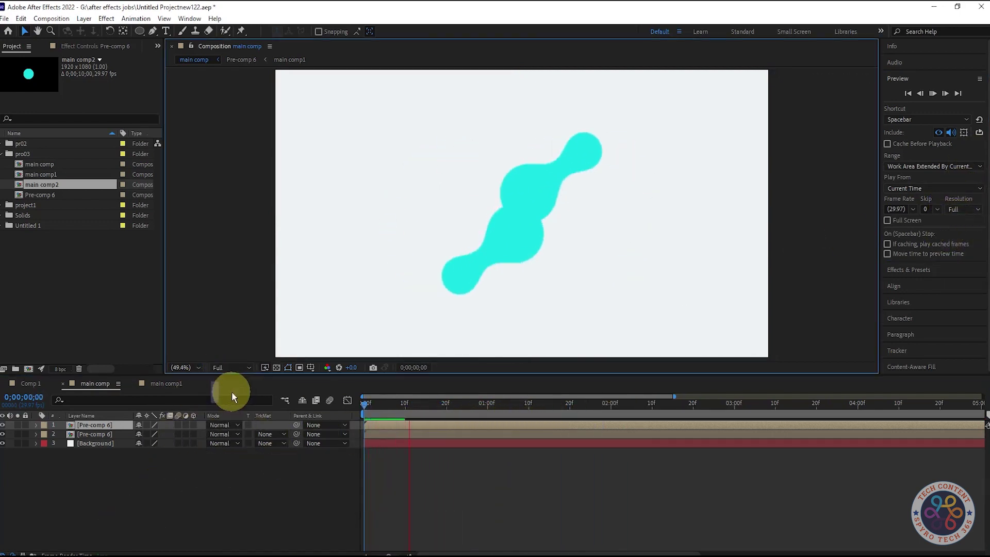
left_click(232, 394)
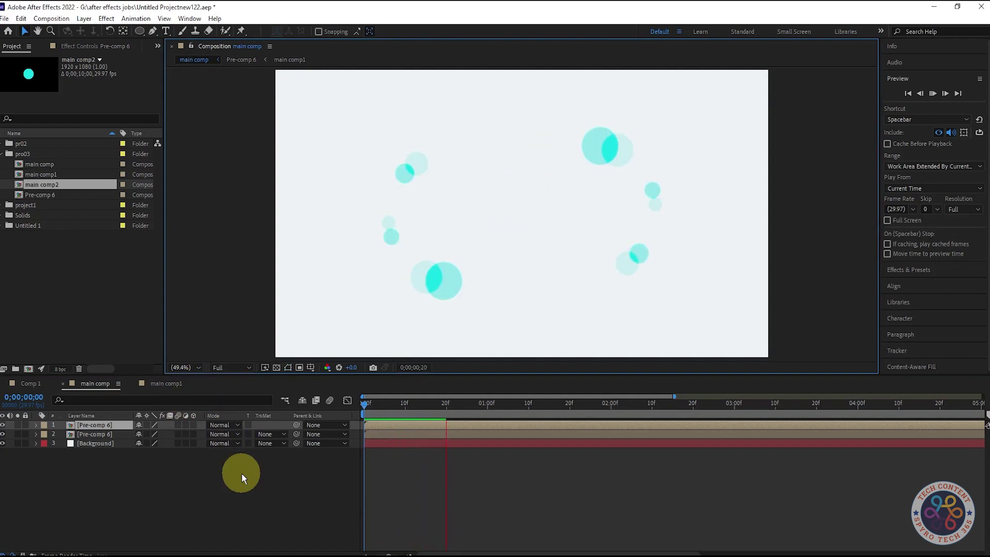
key("space")
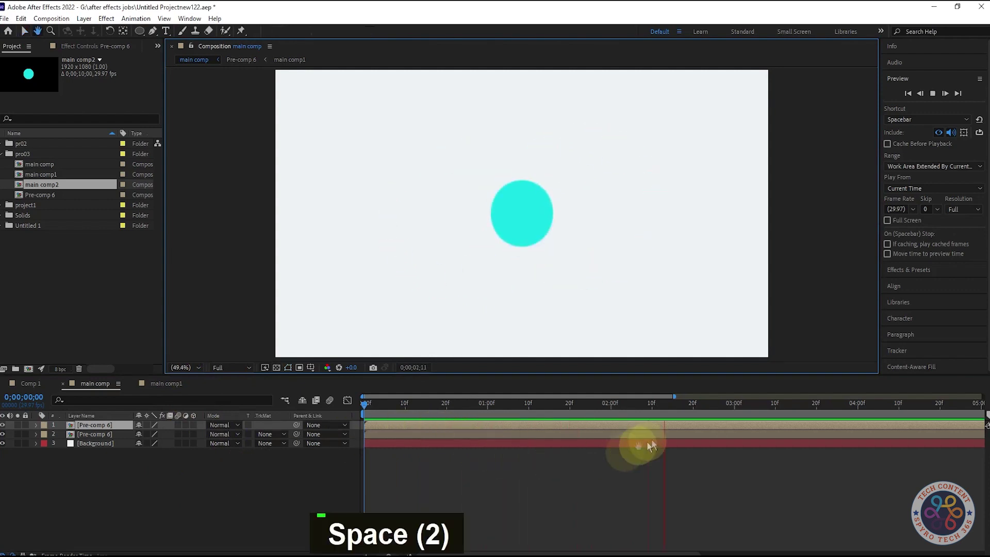
- End the work area at 0;00;01;08 in main comp and preview the looping section
left_click_drag(520, 408, 536, 410)
key("n")
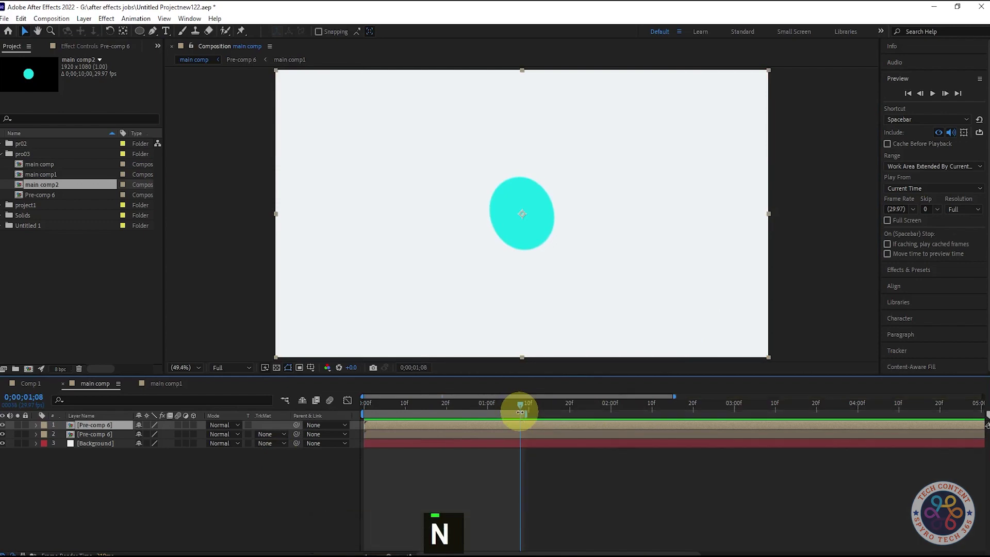
key("space")
key("space")
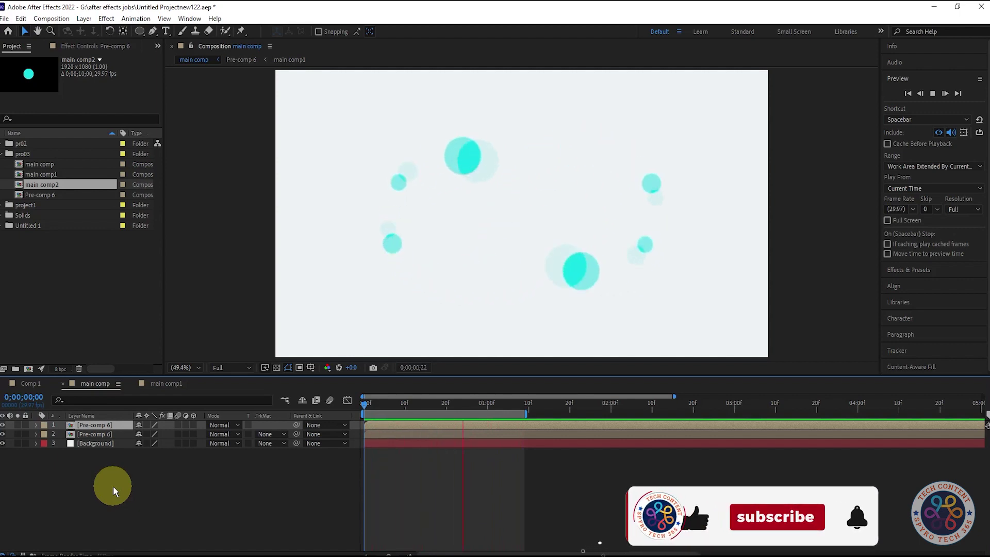
key("space")
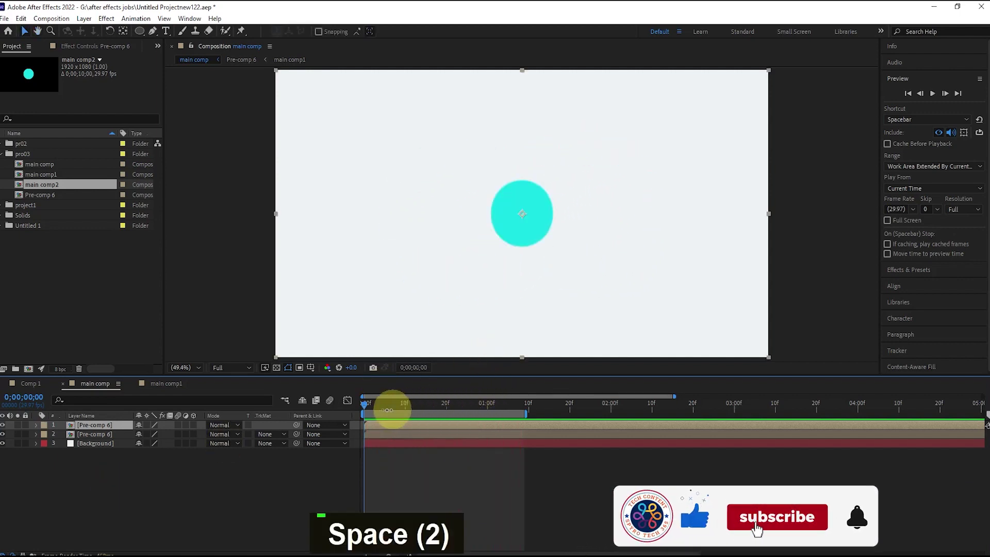